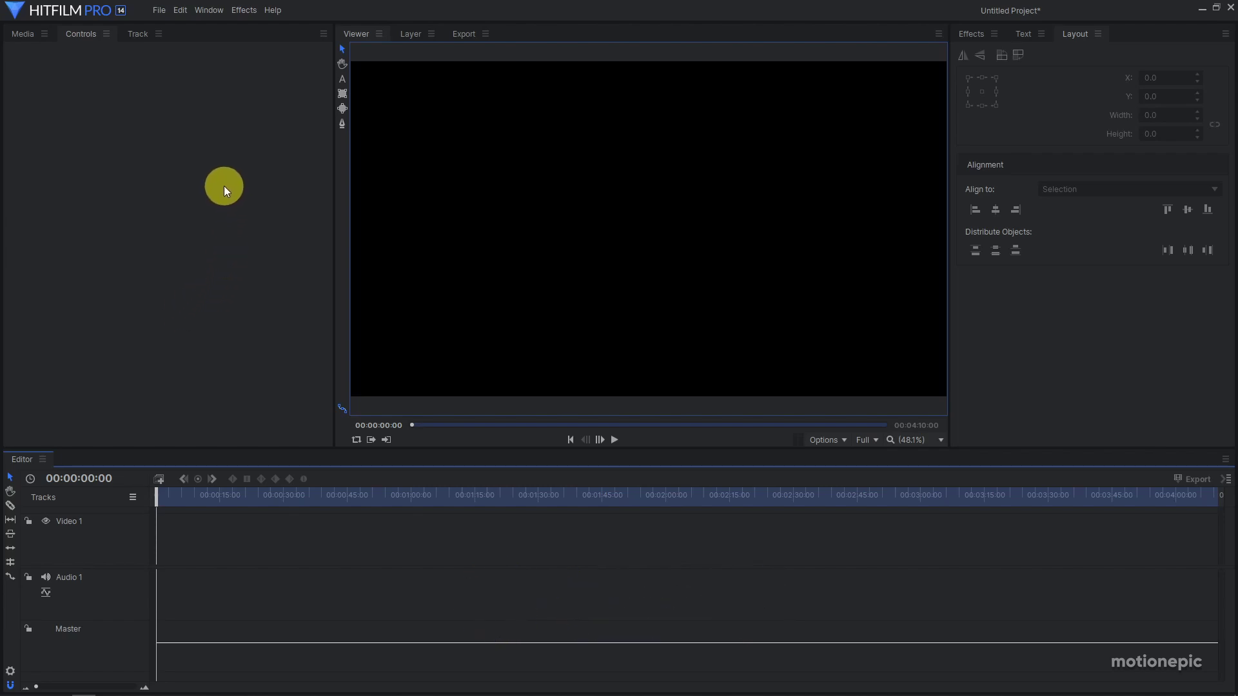
Create Composite Shot 1 from the Media panel with a 00:00:05:00 duration
left_click(21, 35)
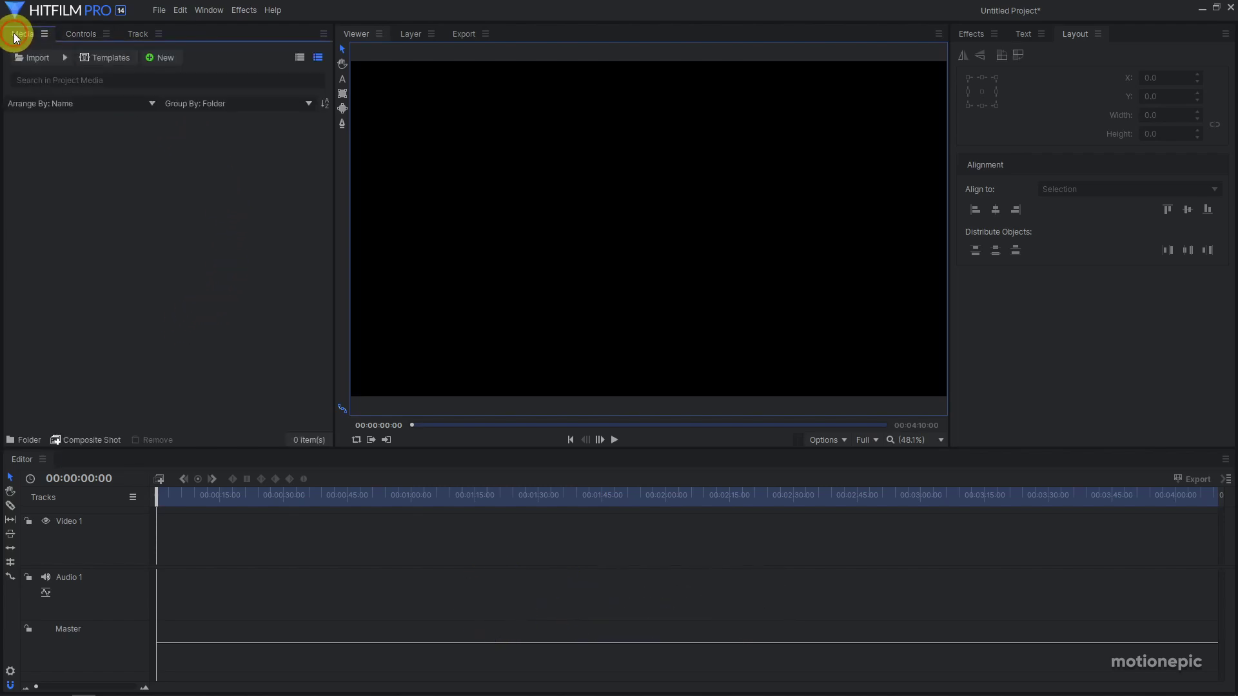
left_click(165, 56)
left_click(175, 68)
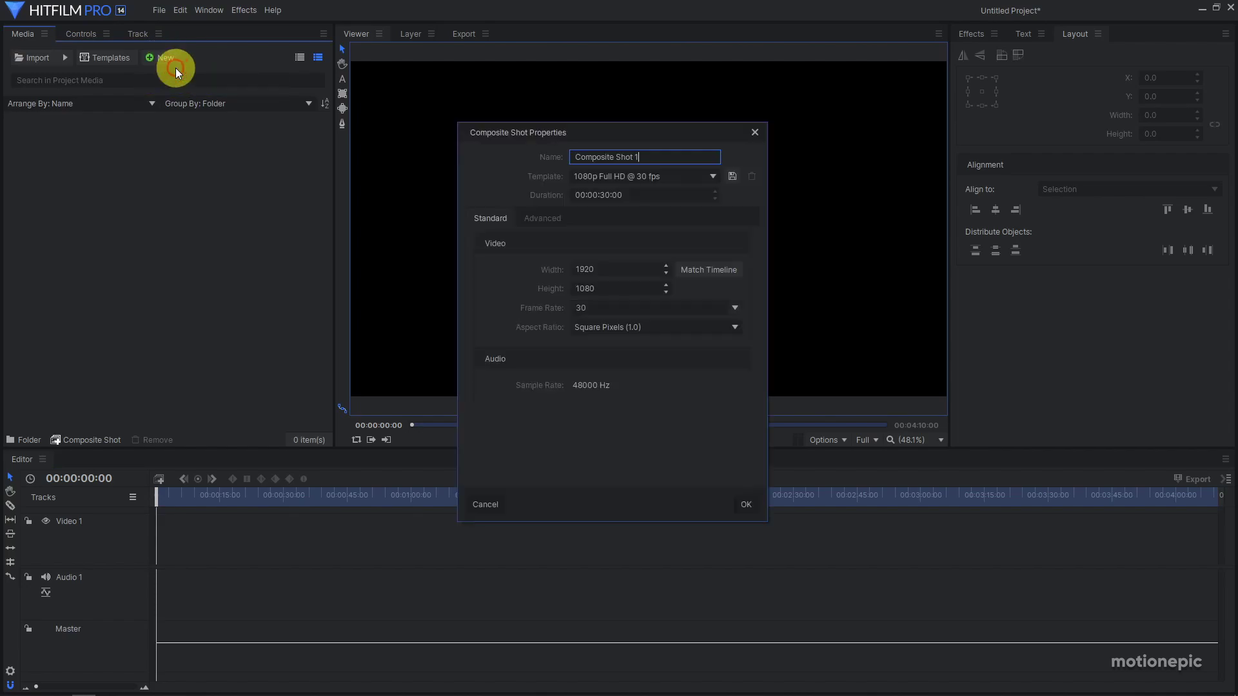
left_click(612, 194)
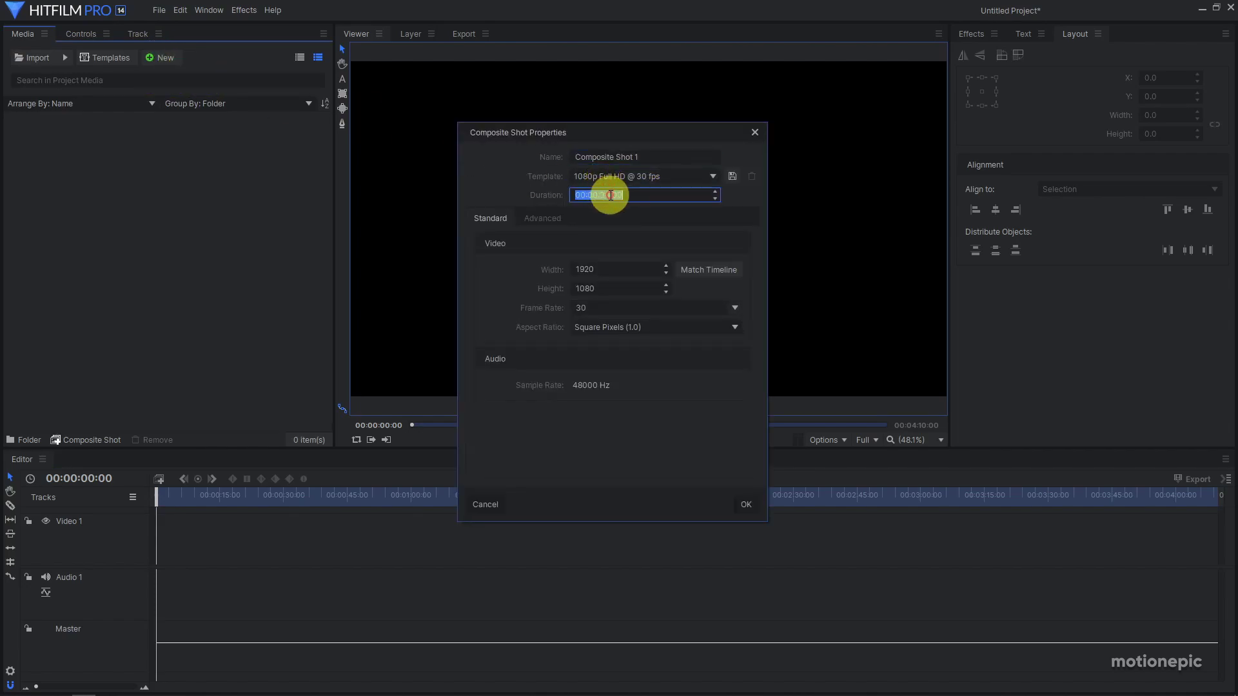
left_click(604, 195)
key("BackSpace")
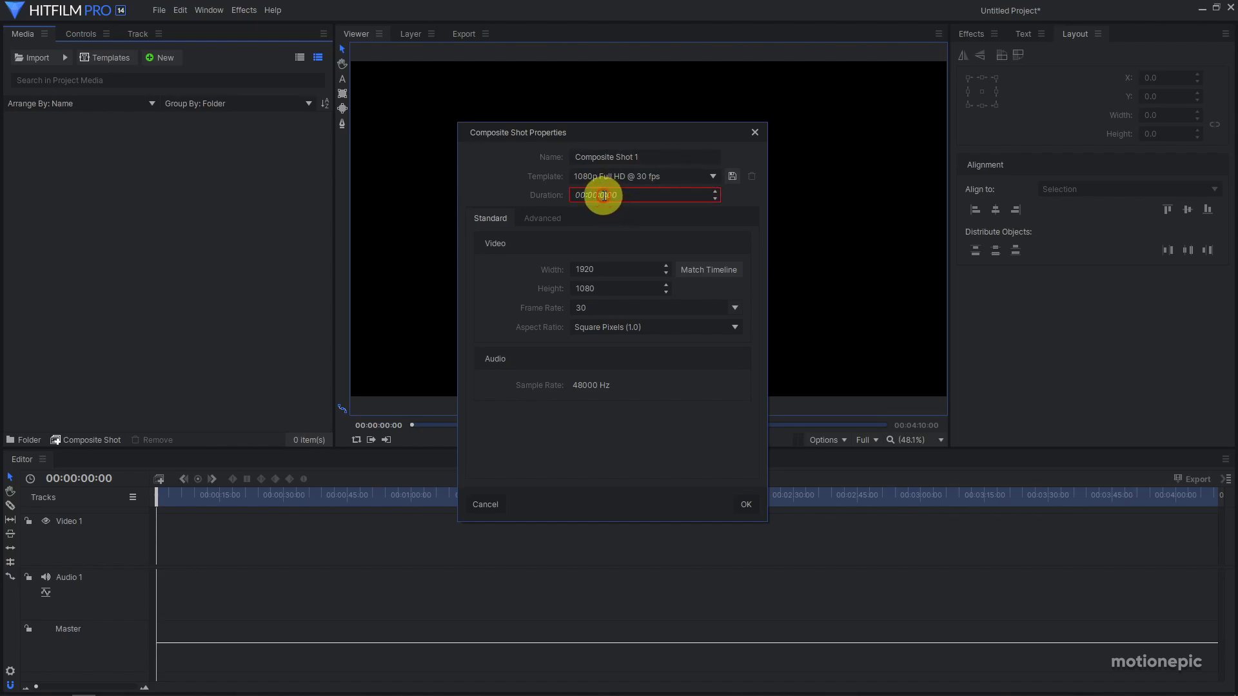
type("5:00")
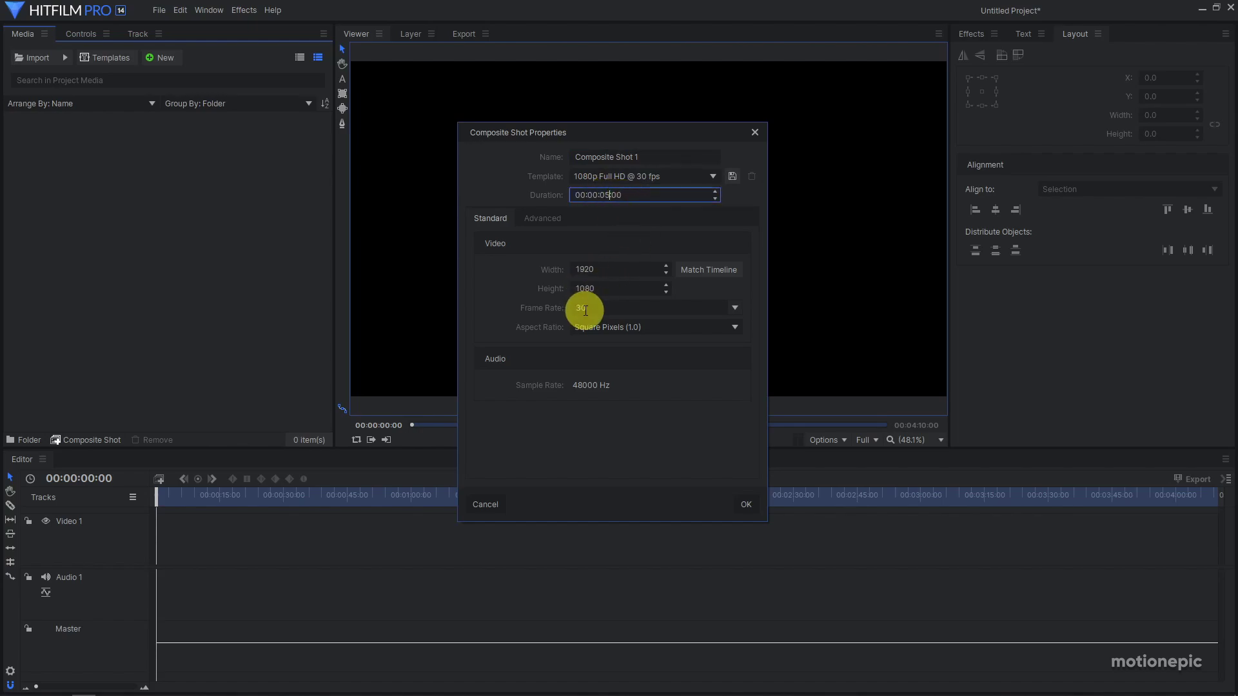
Confirm the composite shot settings and add a text layer reading 'RETRO'
left_click(748, 504)
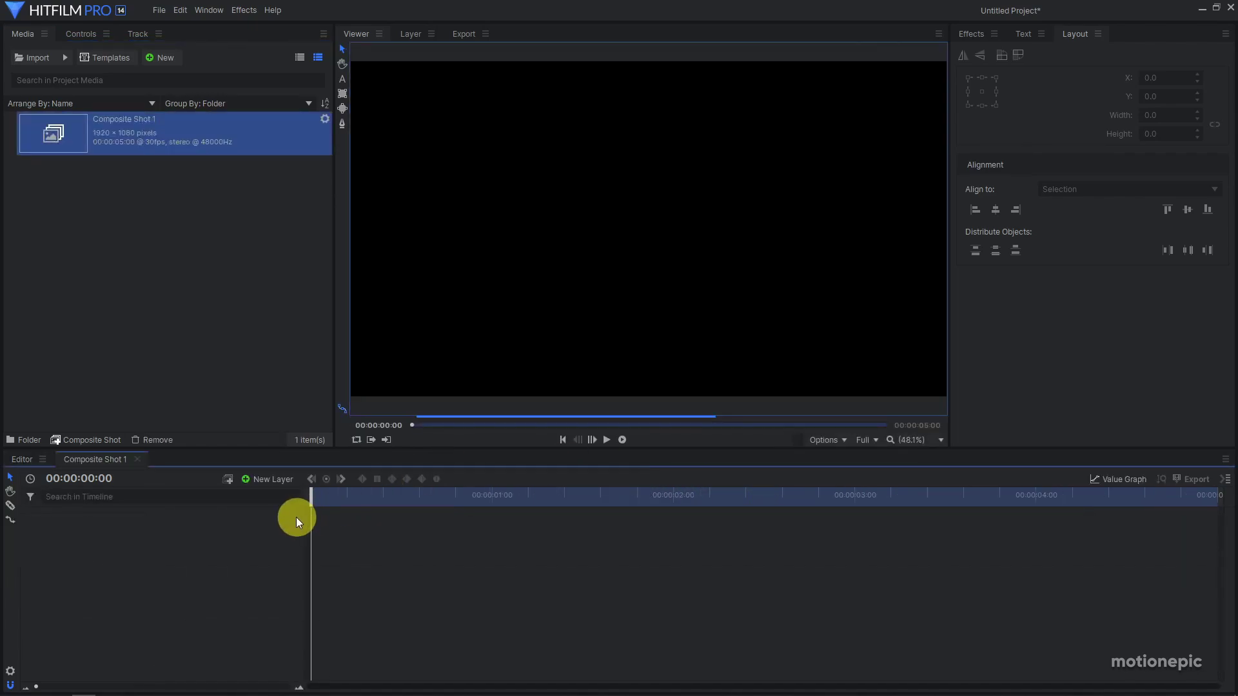
left_click(261, 483)
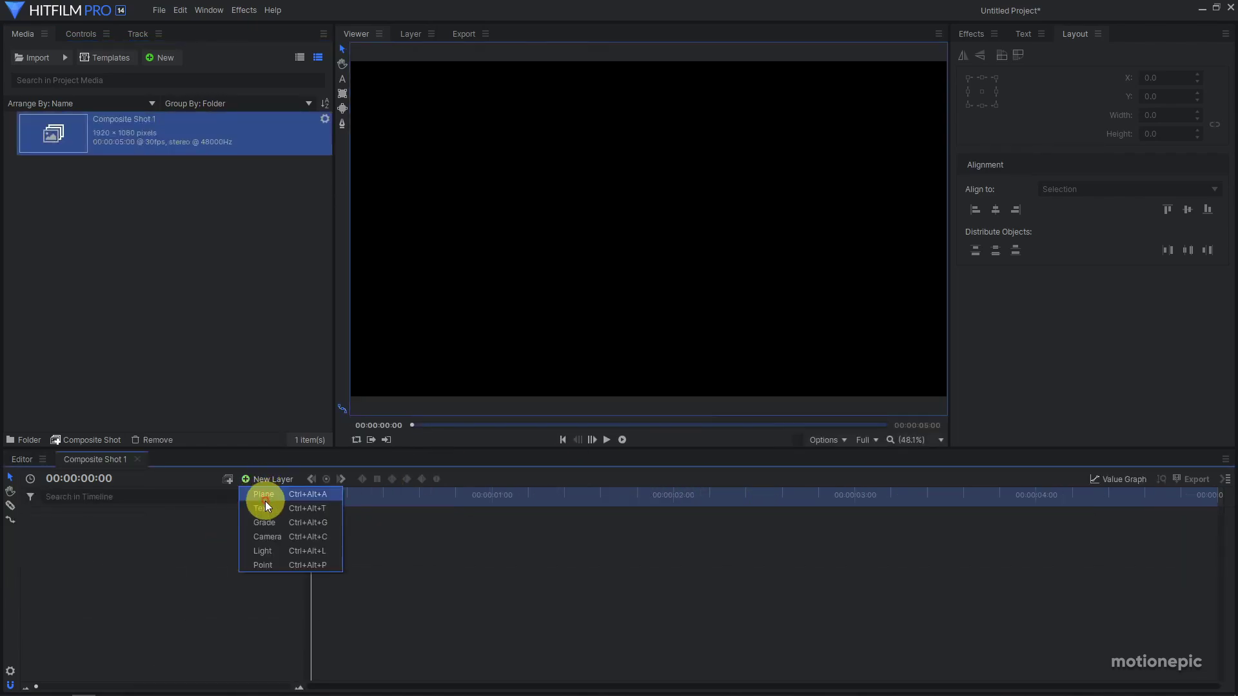
left_click(265, 503)
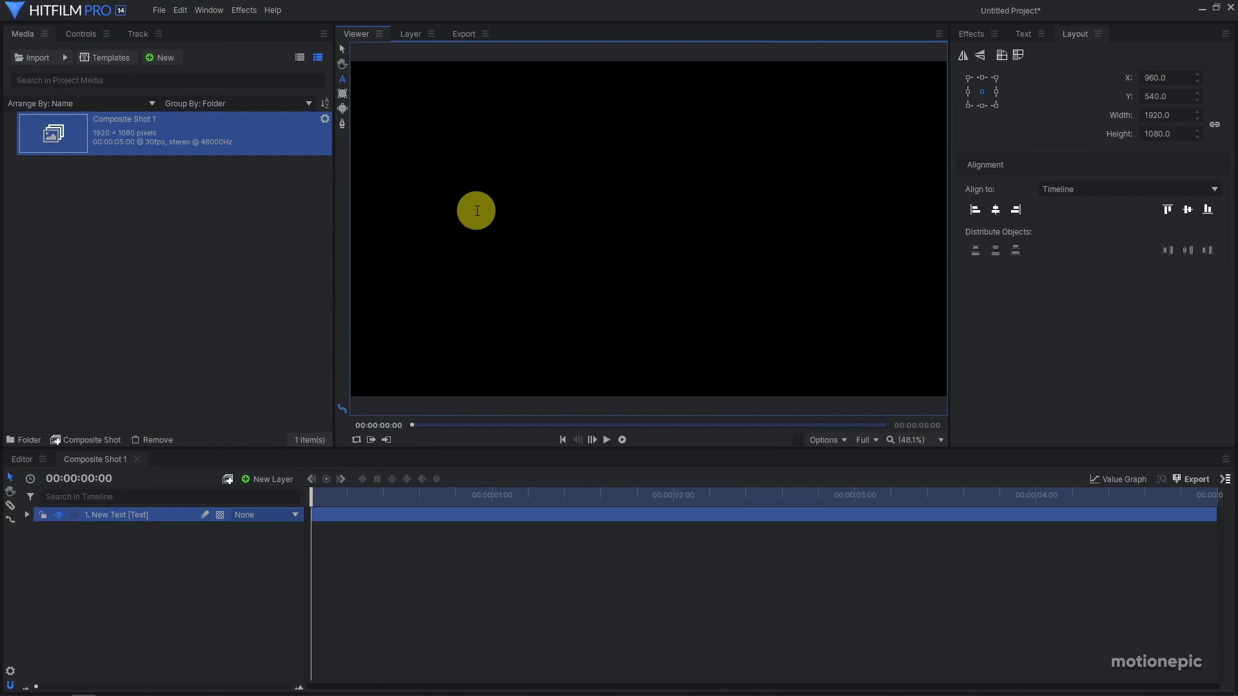
type("RETRO")
Style all of RETRO as Arial Bold Italic at size 469, and select the fill colour's alpha value
key("ctrl+a")
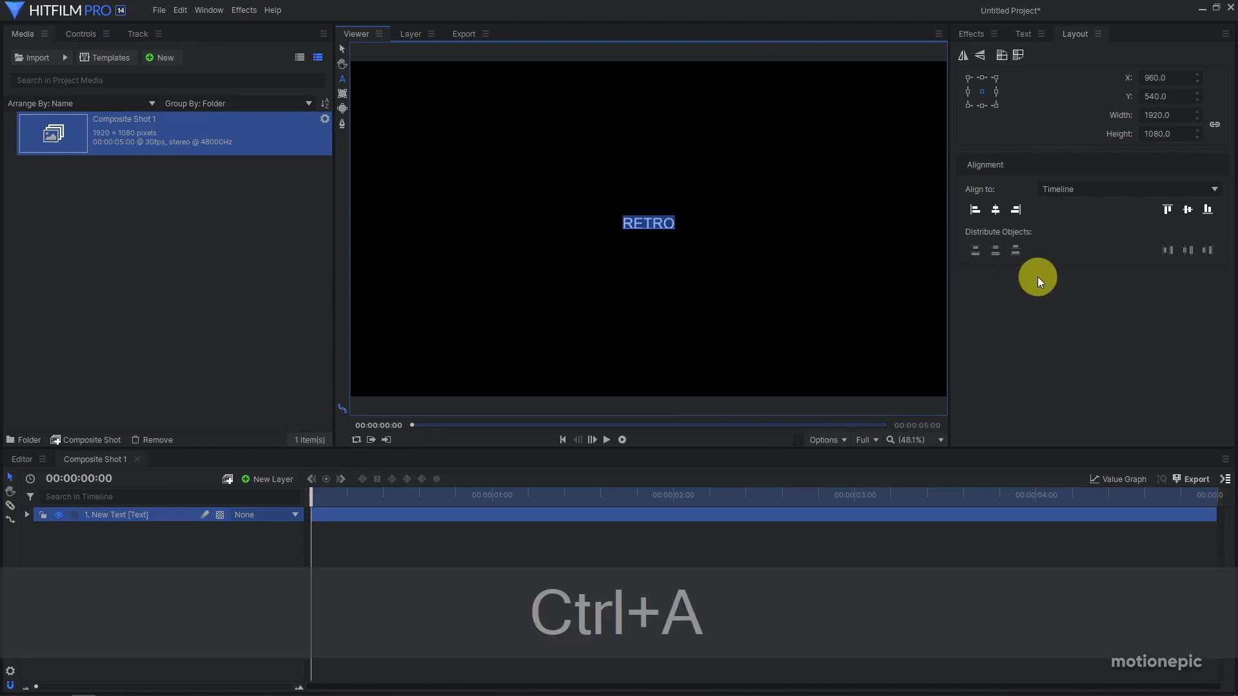
left_click(1021, 34)
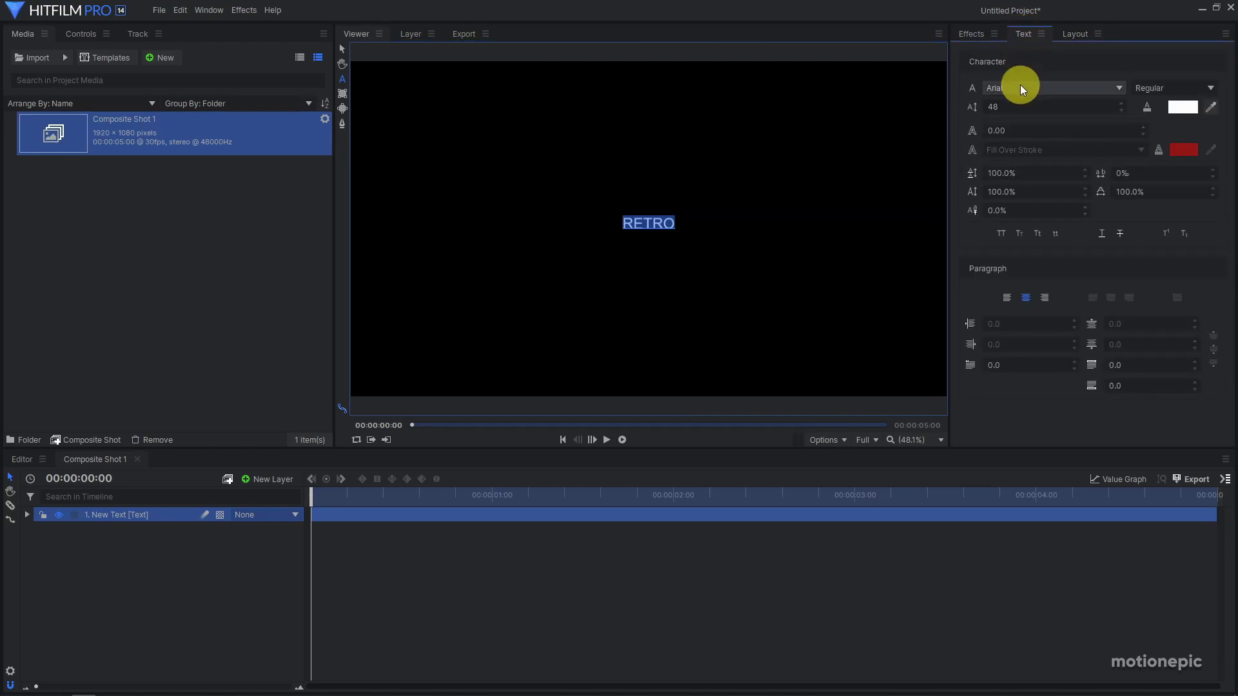
left_click(1147, 88)
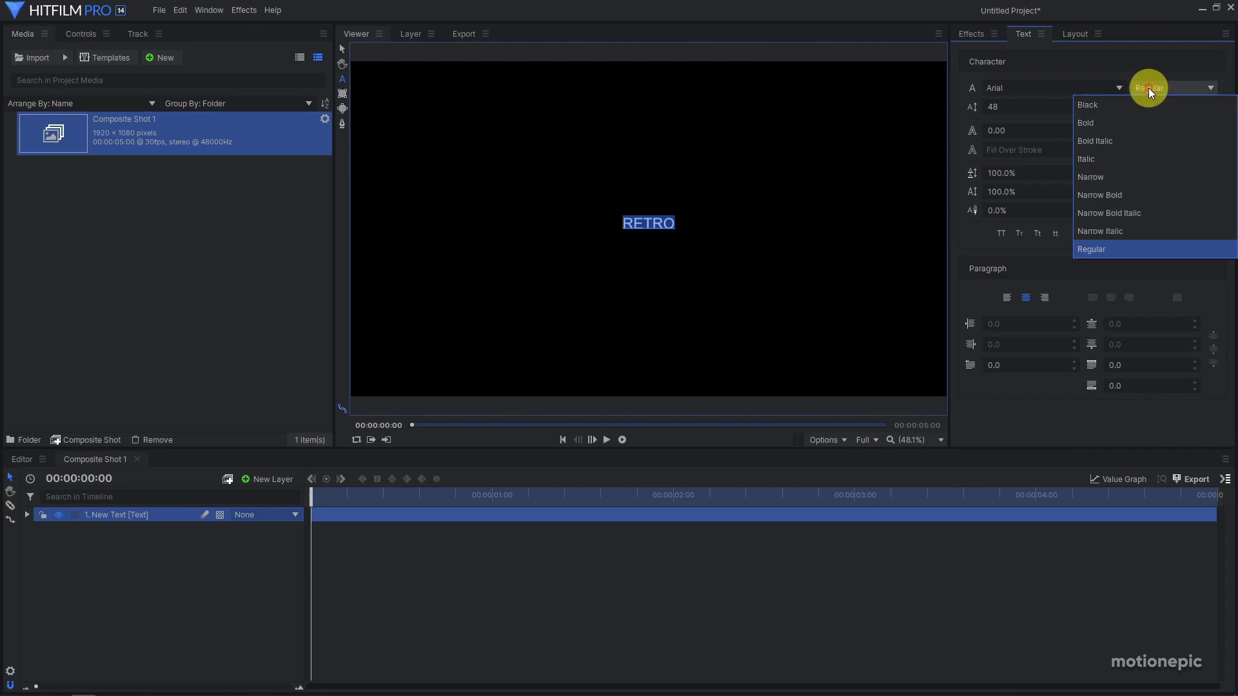
left_click(1123, 141)
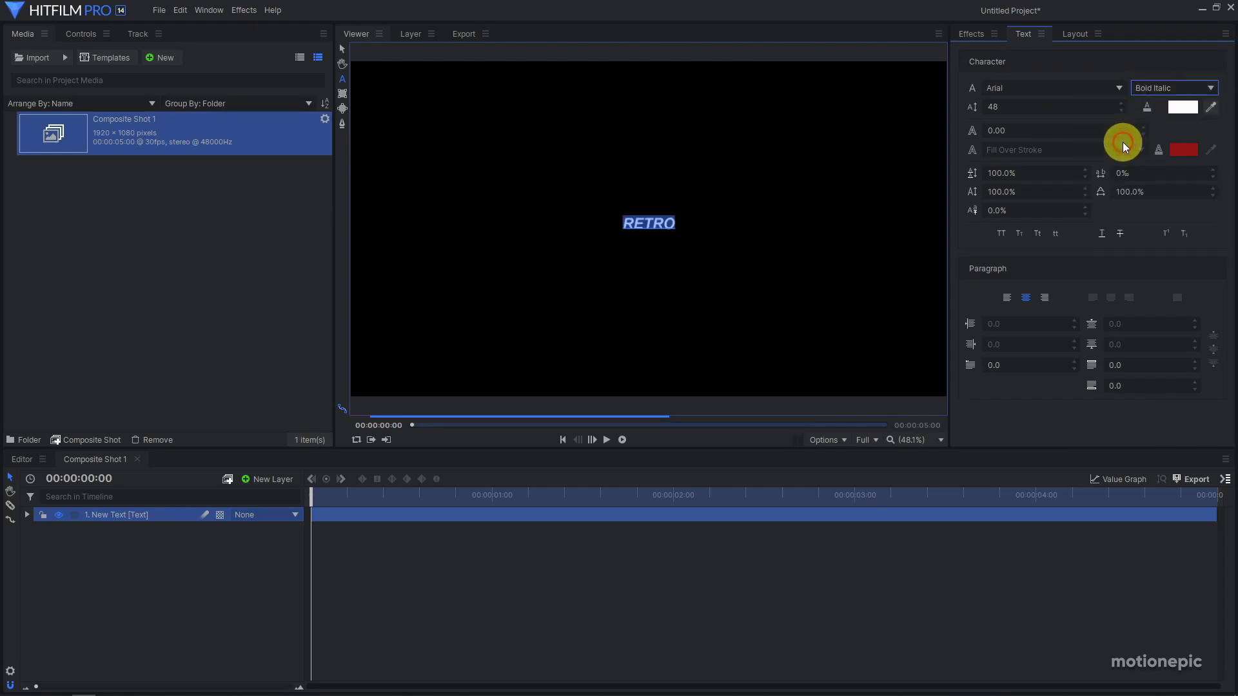
left_click_drag(993, 106, 1004, 129)
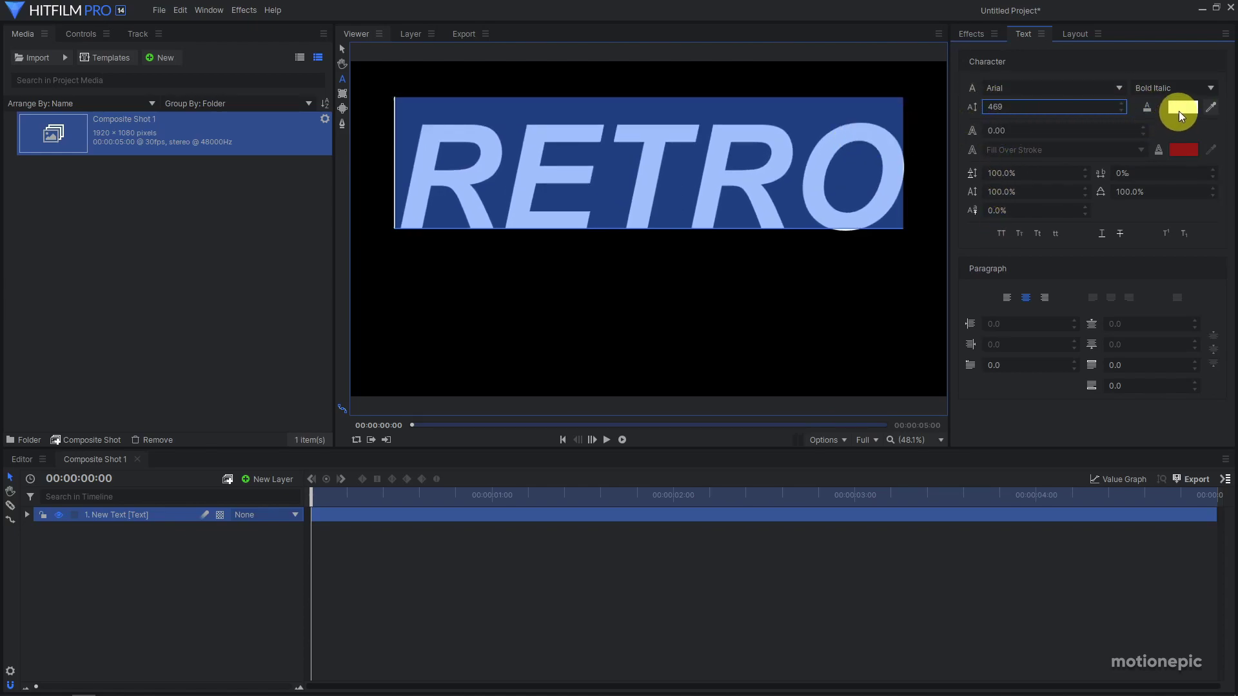
left_click(1179, 109)
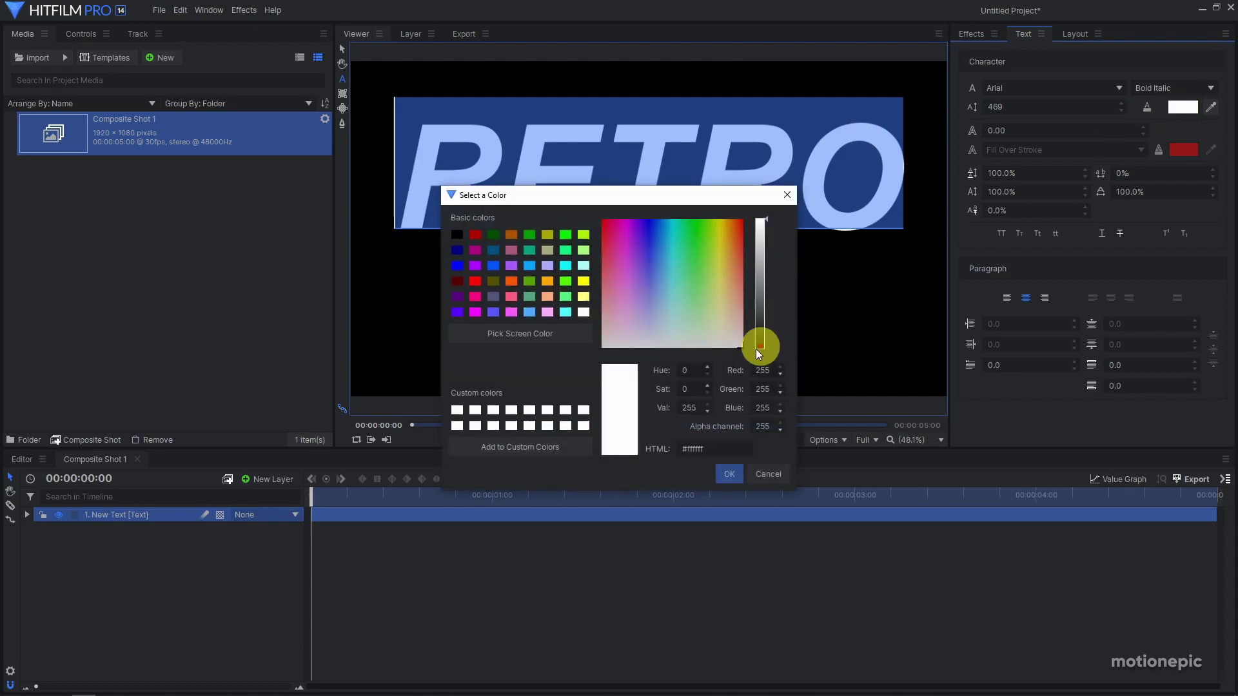
left_click(761, 425)
Make RETRO's fill fully transparent with alpha 0 and give it a 15-wide outline
type("0")
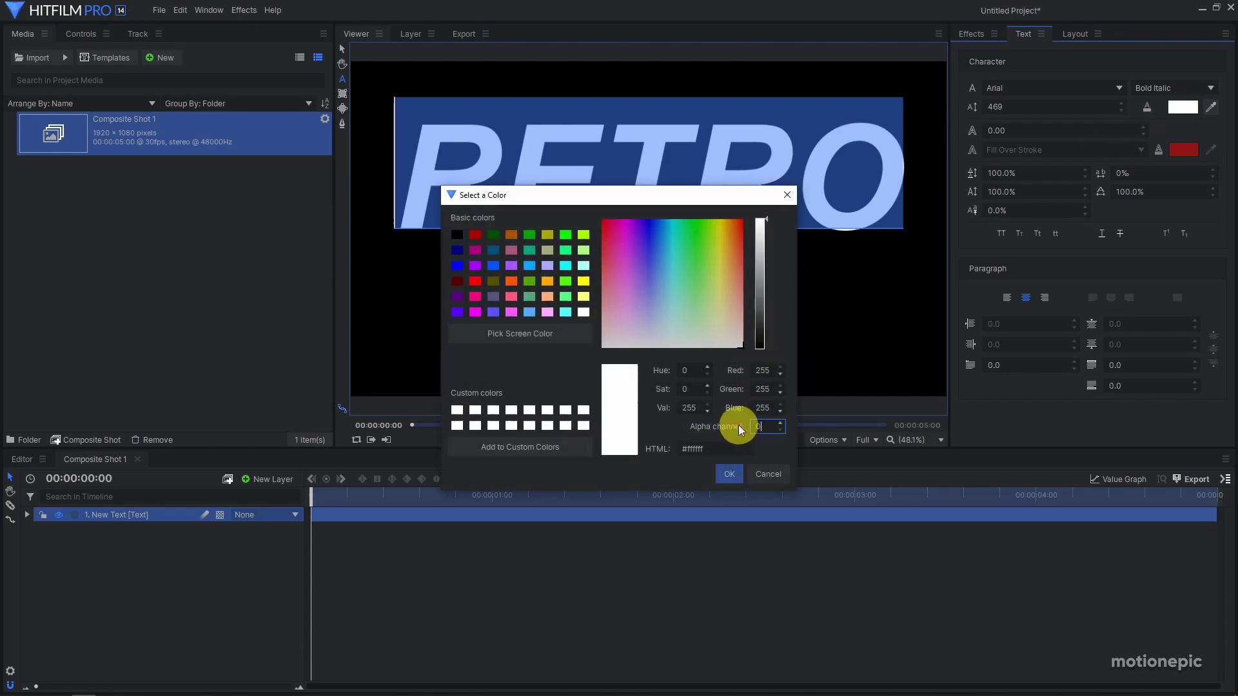
key("Return")
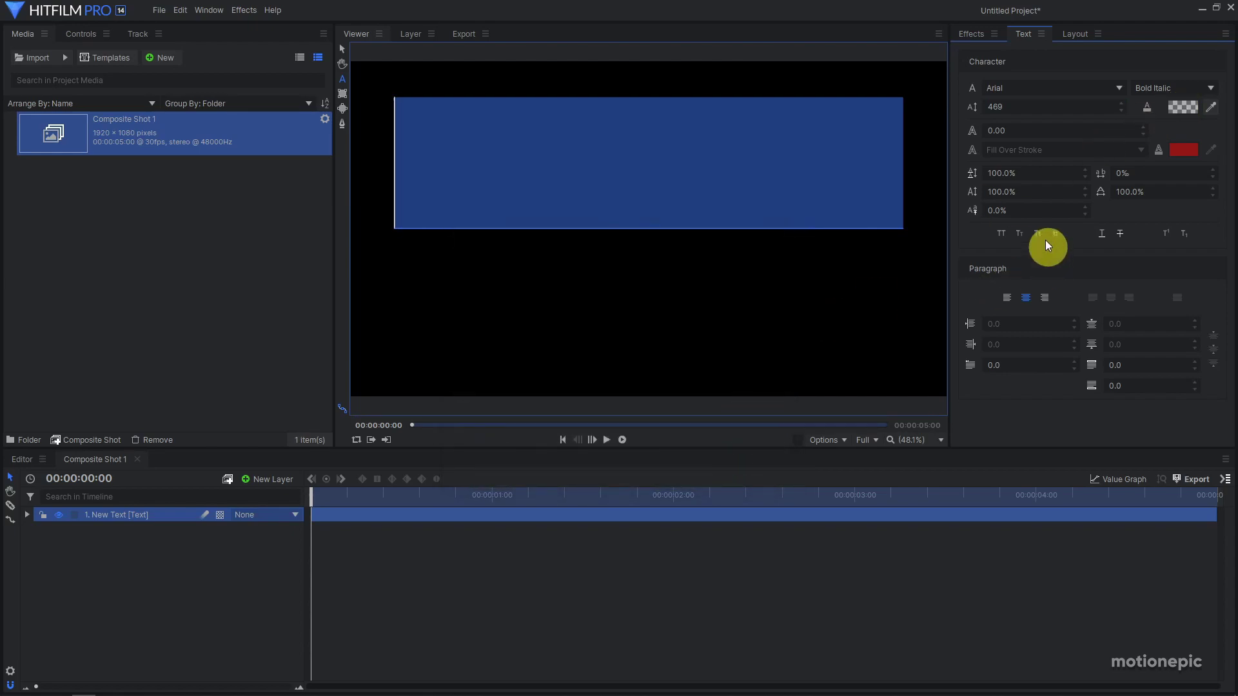
left_click(993, 132)
left_click_drag(992, 132, 994, 130)
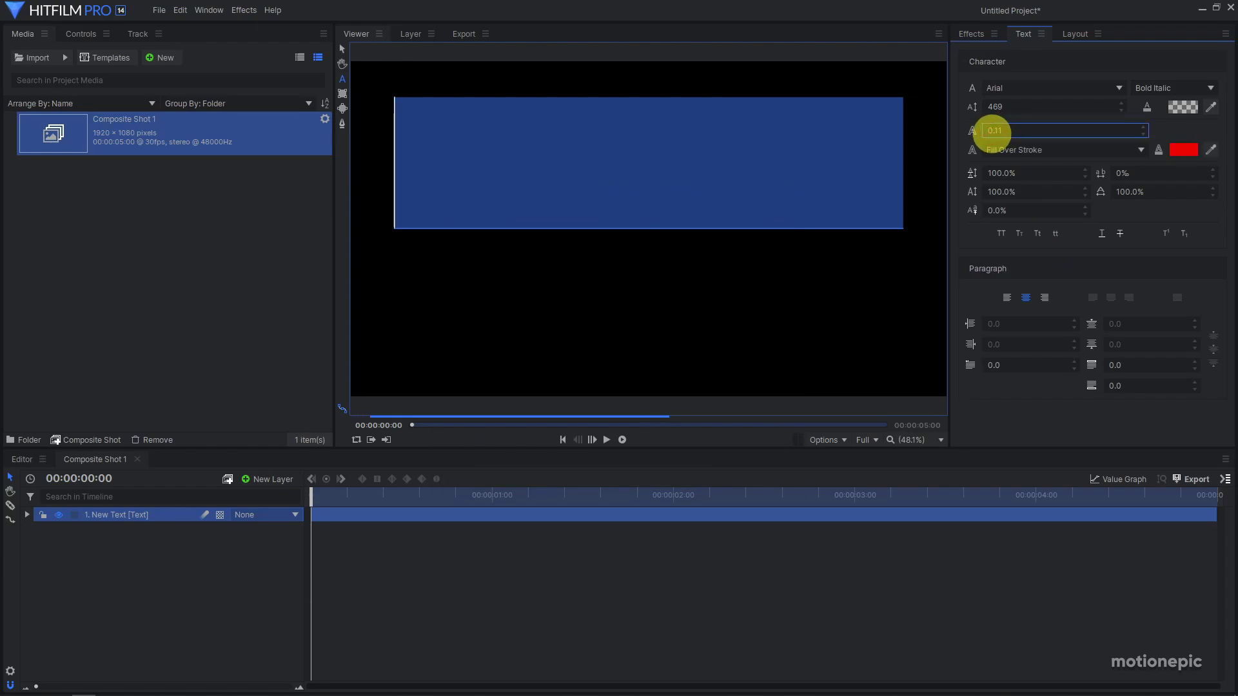
double_click(993, 132)
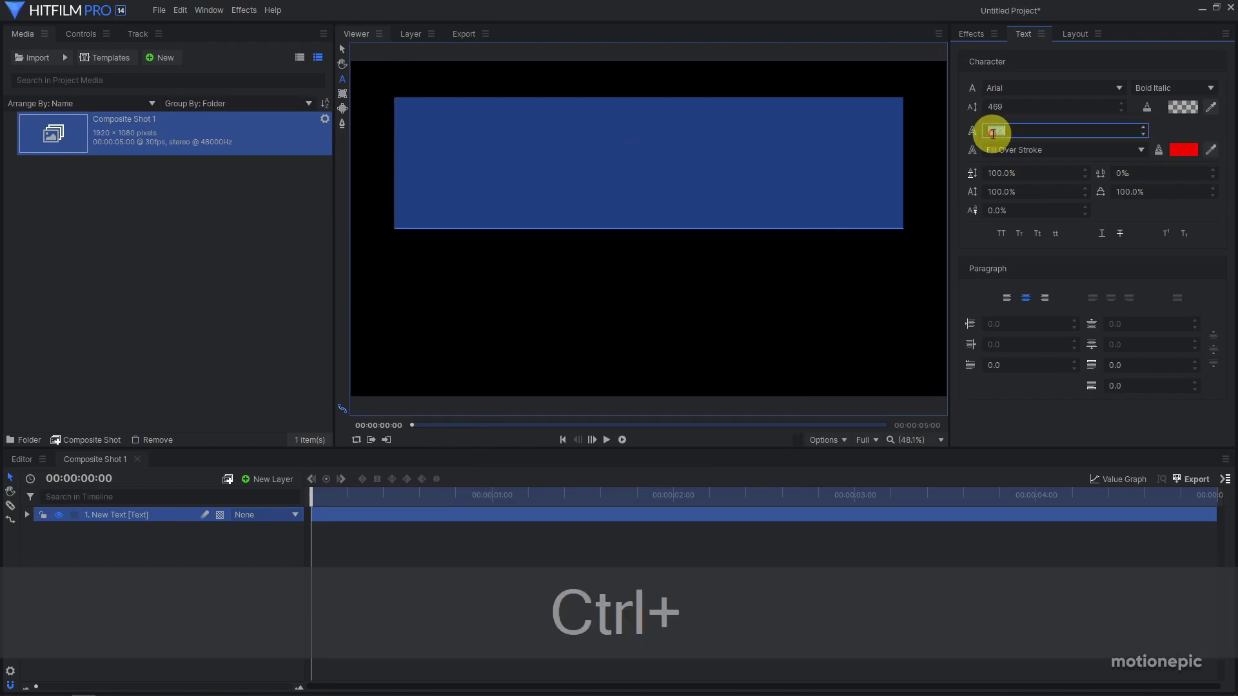
type("15")
key("Return")
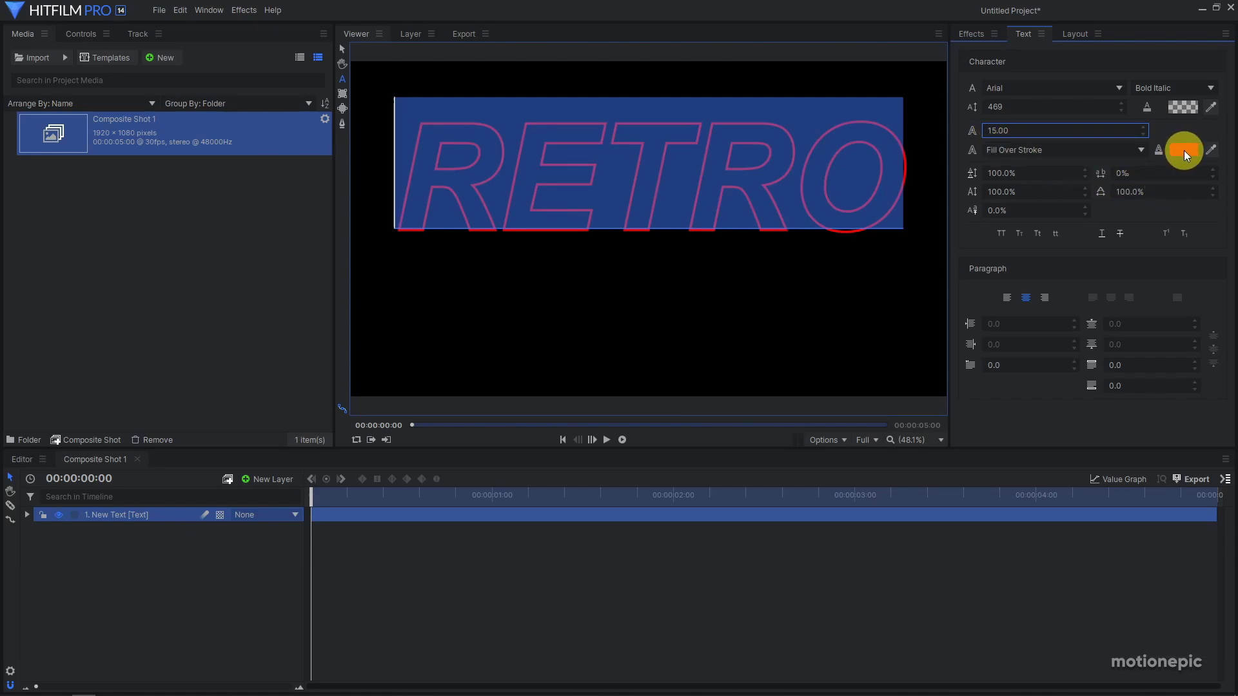
Colour the outline navy and raise its width to 20
left_click(1184, 150)
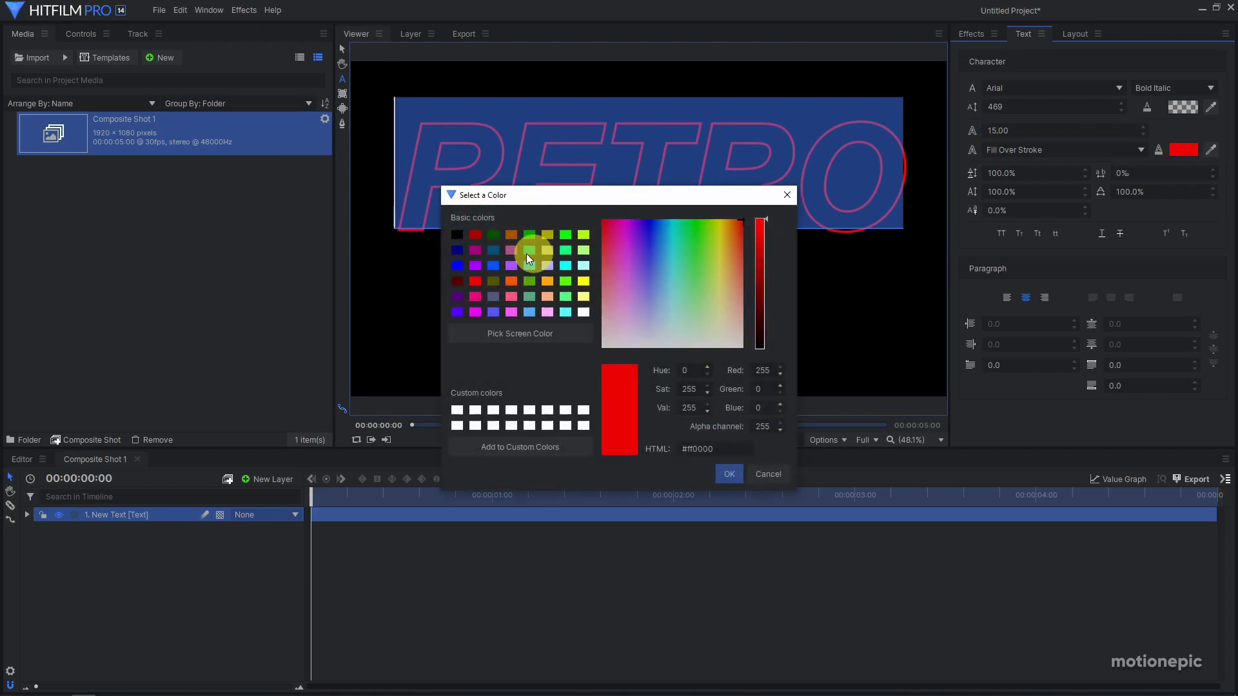
left_click(457, 250)
left_click(731, 479)
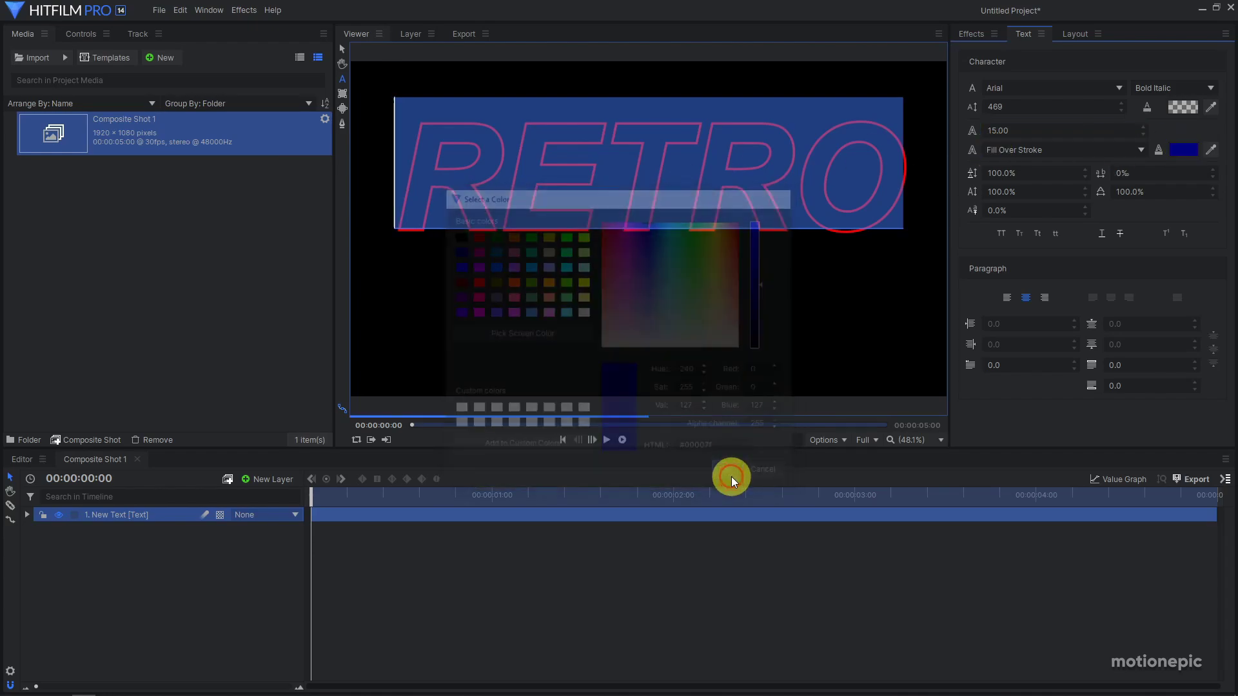
scroll(647, 193, "down", 1)
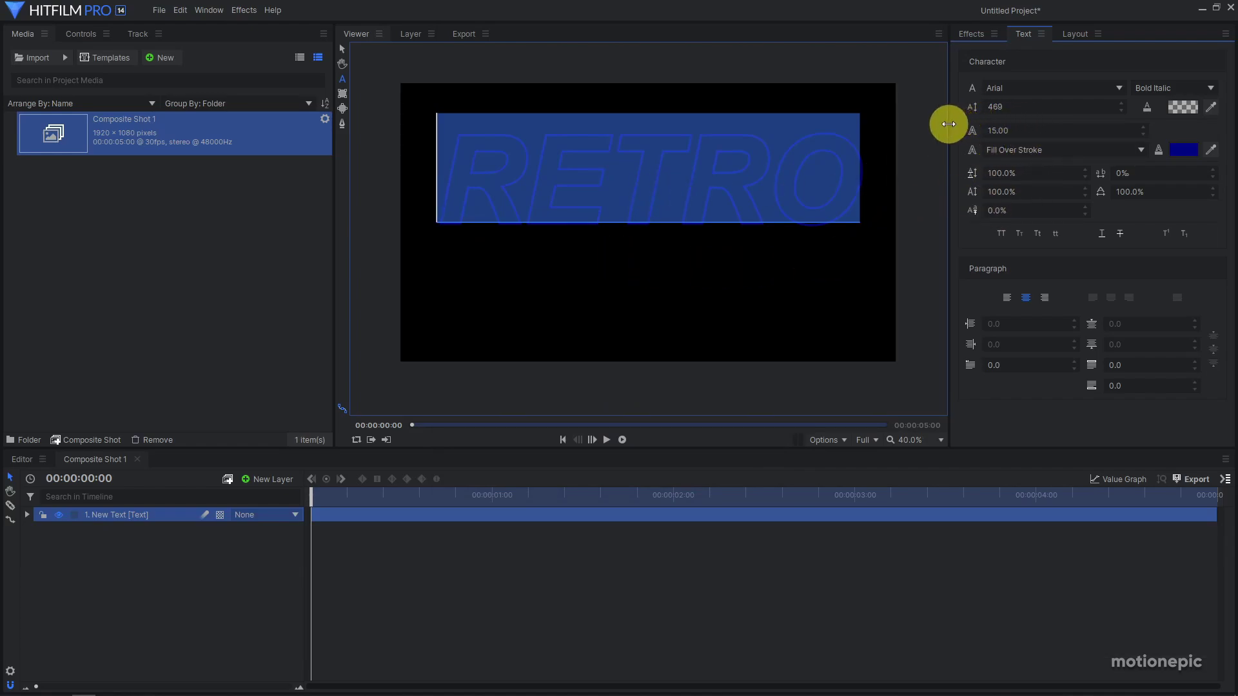
left_click(993, 130)
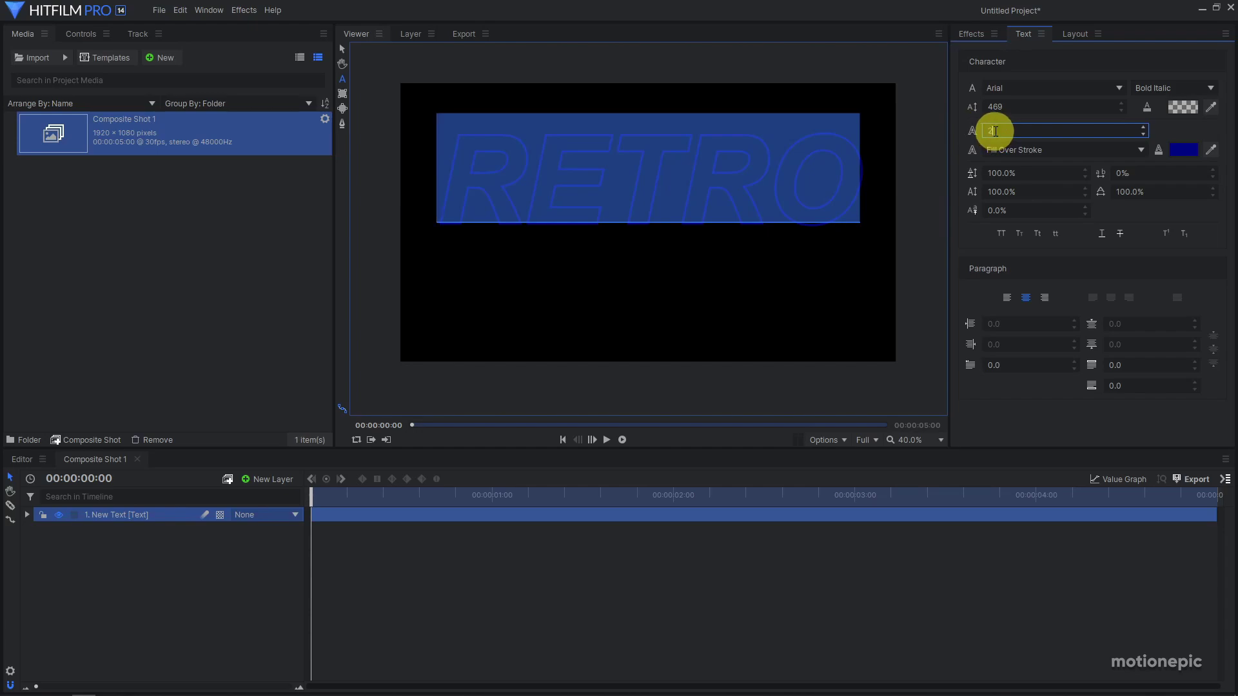
type("20")
key("Return")
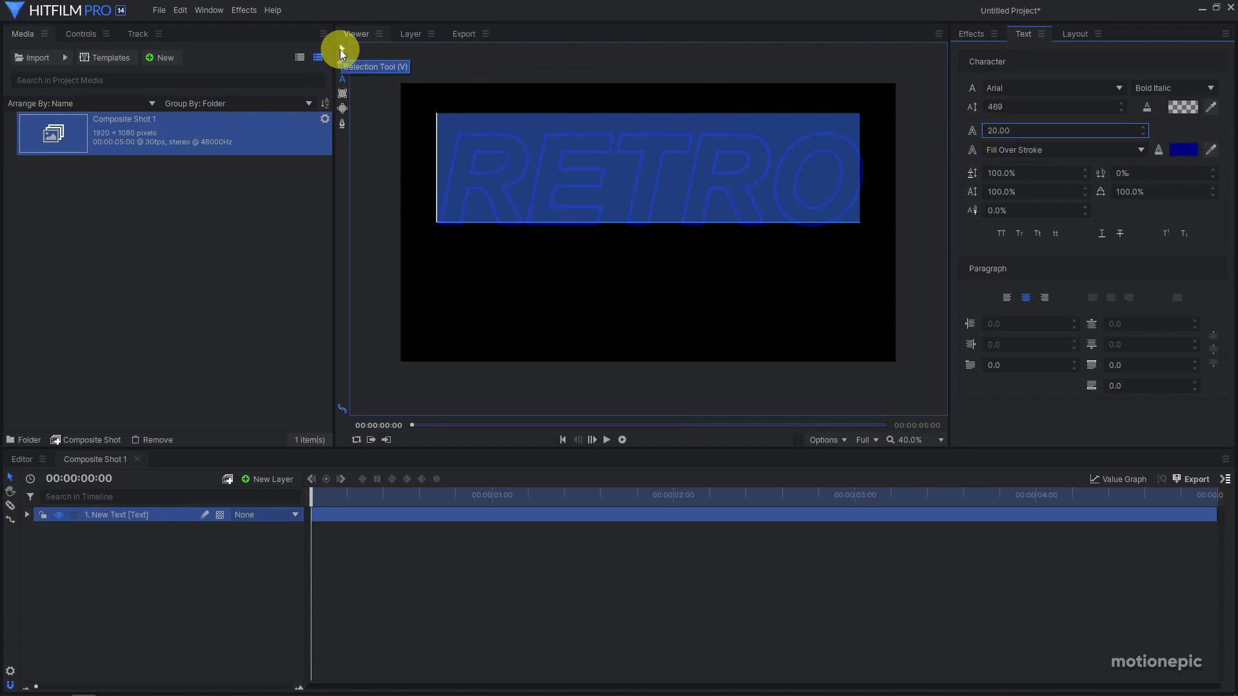
Align RETRO to the frame's vertical middle, exit text editing, and deselect the layer
left_click(1073, 37)
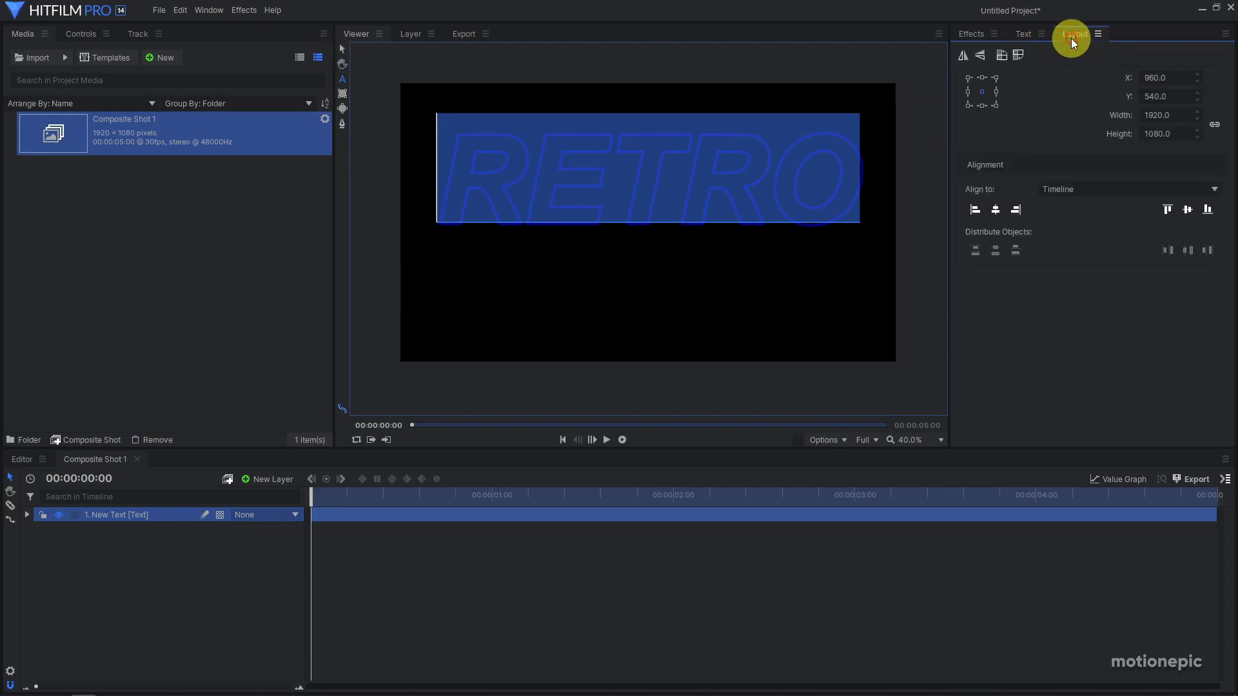
left_click(1189, 209)
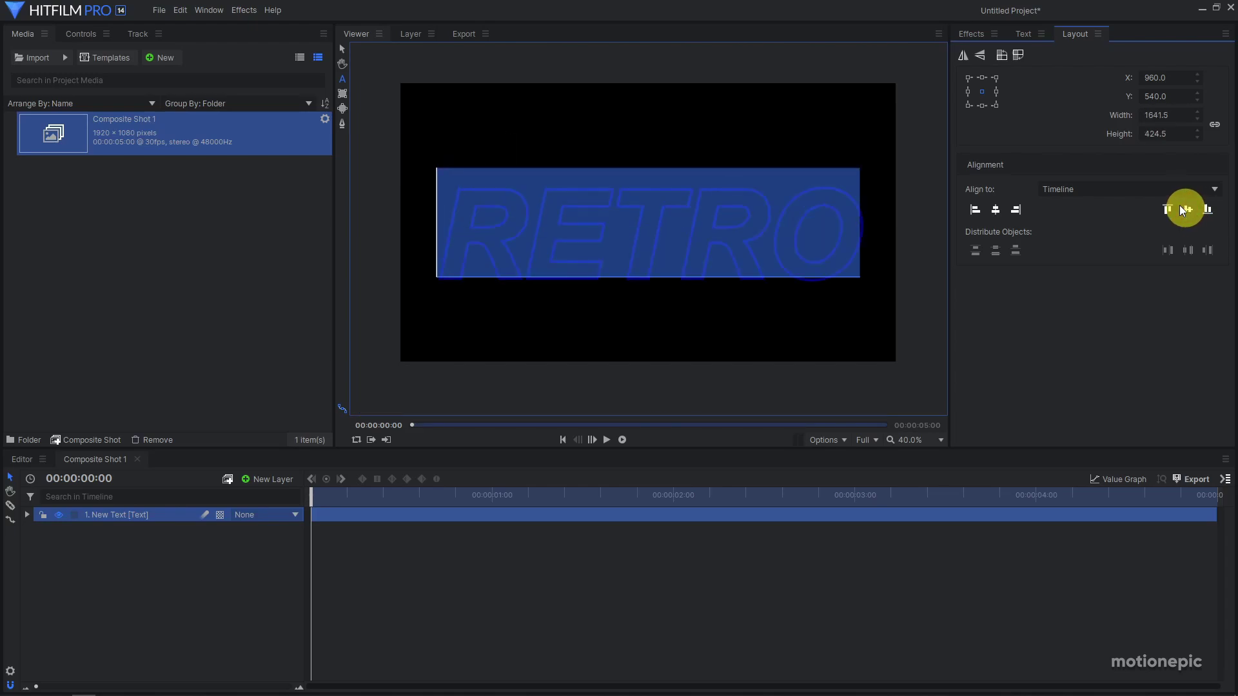
left_click(342, 50)
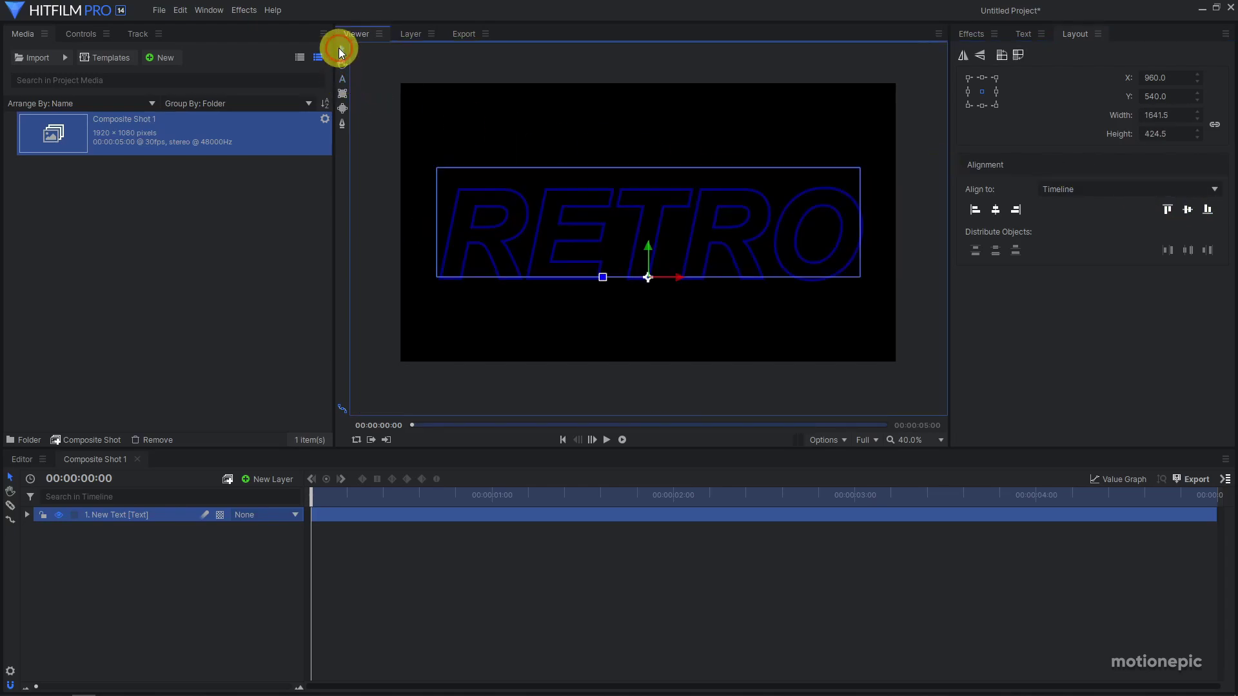
left_click(218, 529)
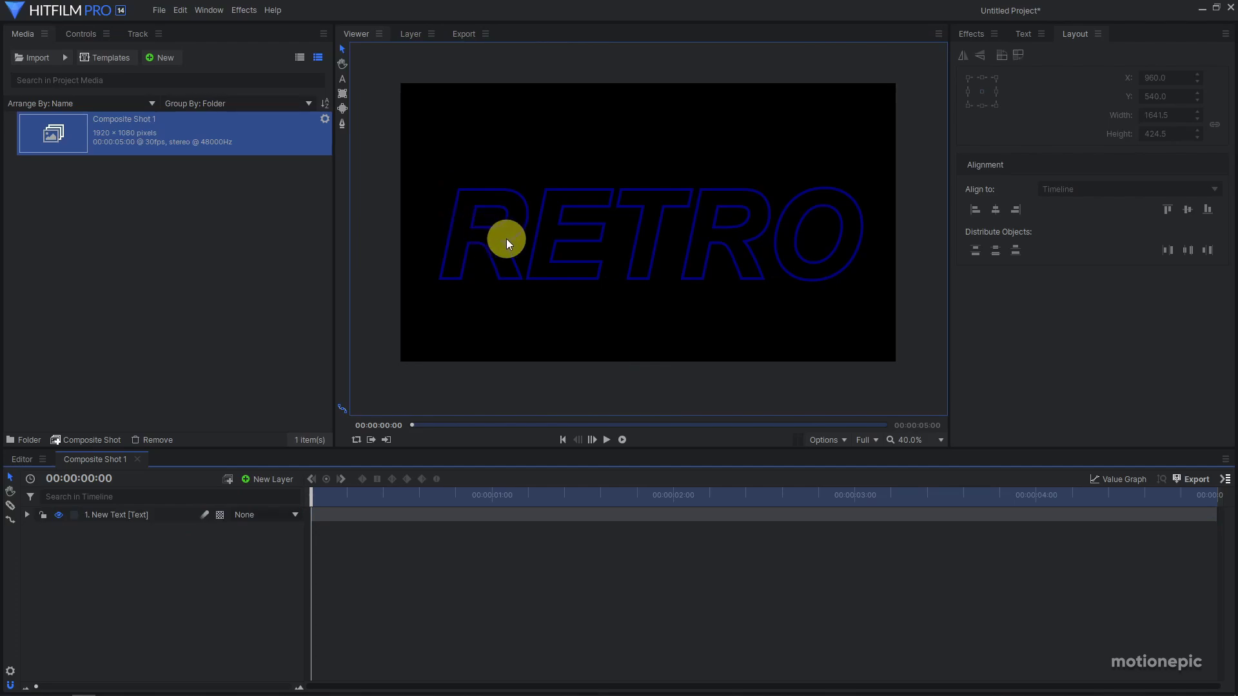
Make the RETRO layer 3D with a camera, expand its Transform, and go to 4 seconds
left_click(218, 516)
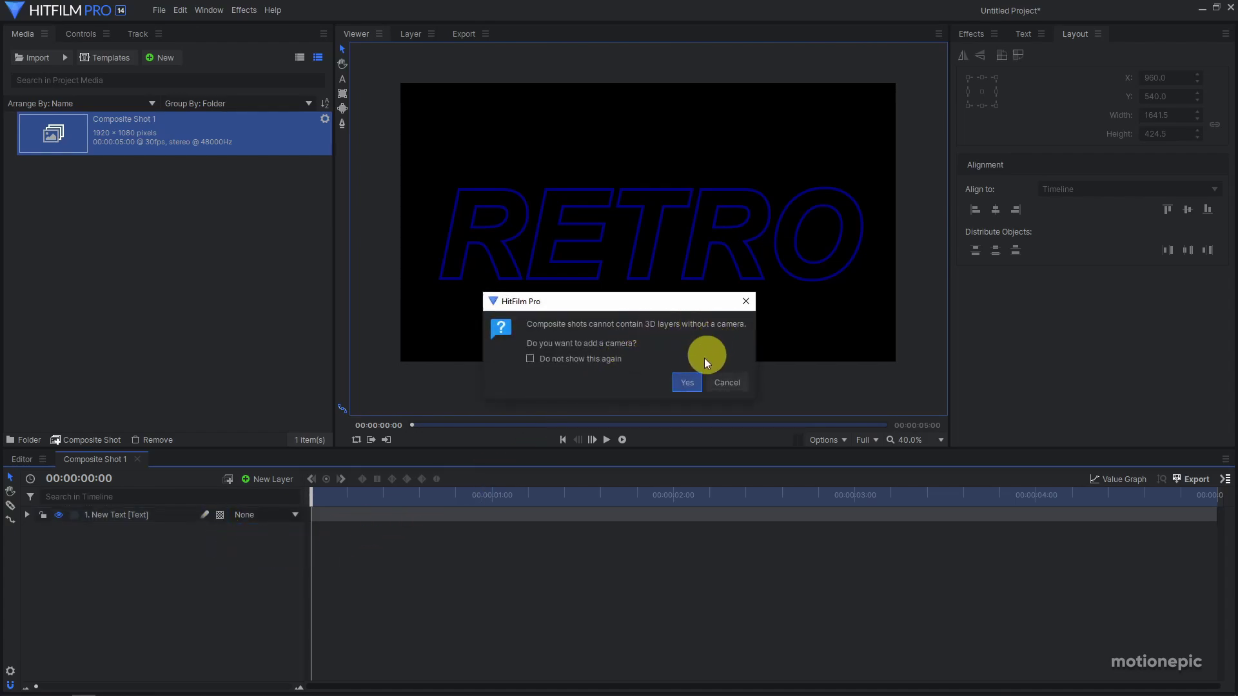
left_click(689, 382)
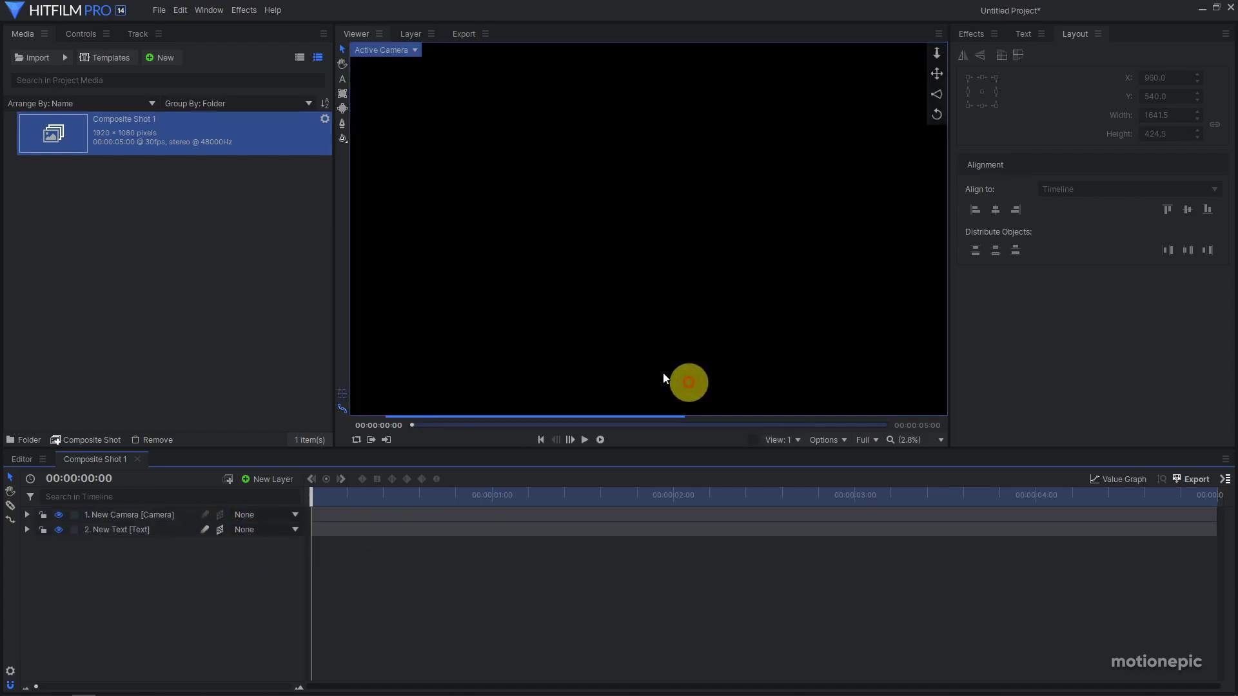
left_click(25, 530)
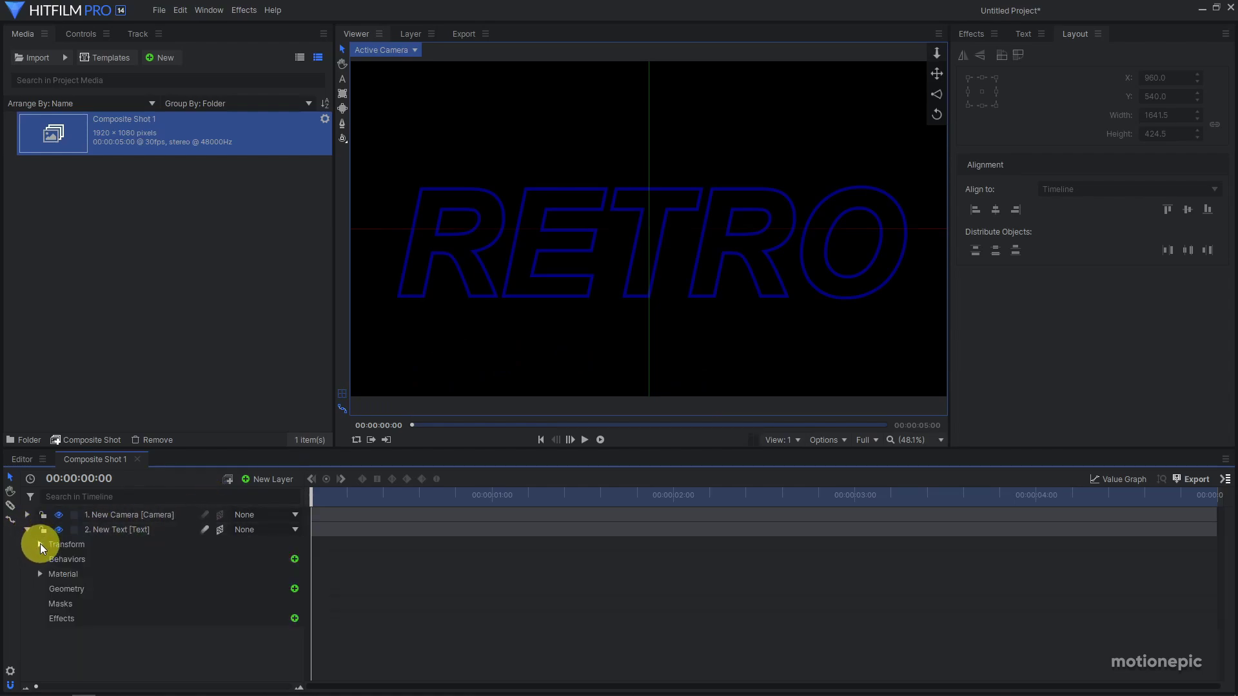
left_click(40, 543)
left_click_drag(918, 497, 1036, 500)
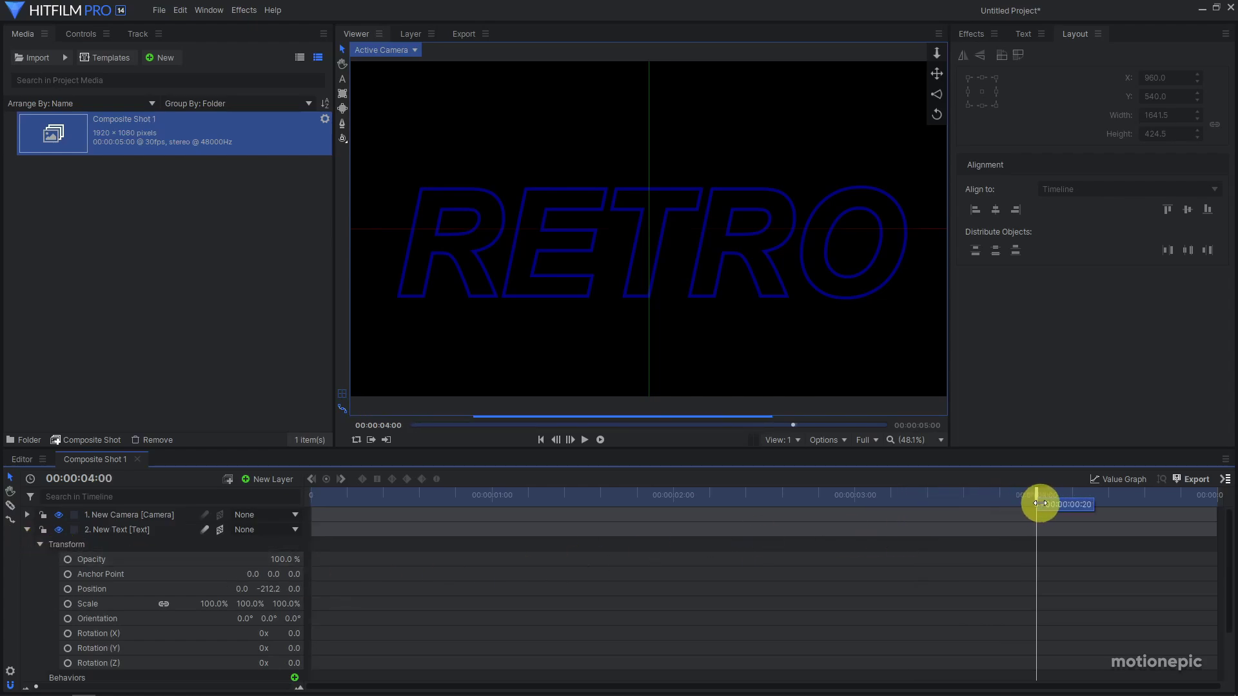
Keyframe Position at 4 seconds, then start RETRO at Z 1837 at frame 0
left_click(67, 589)
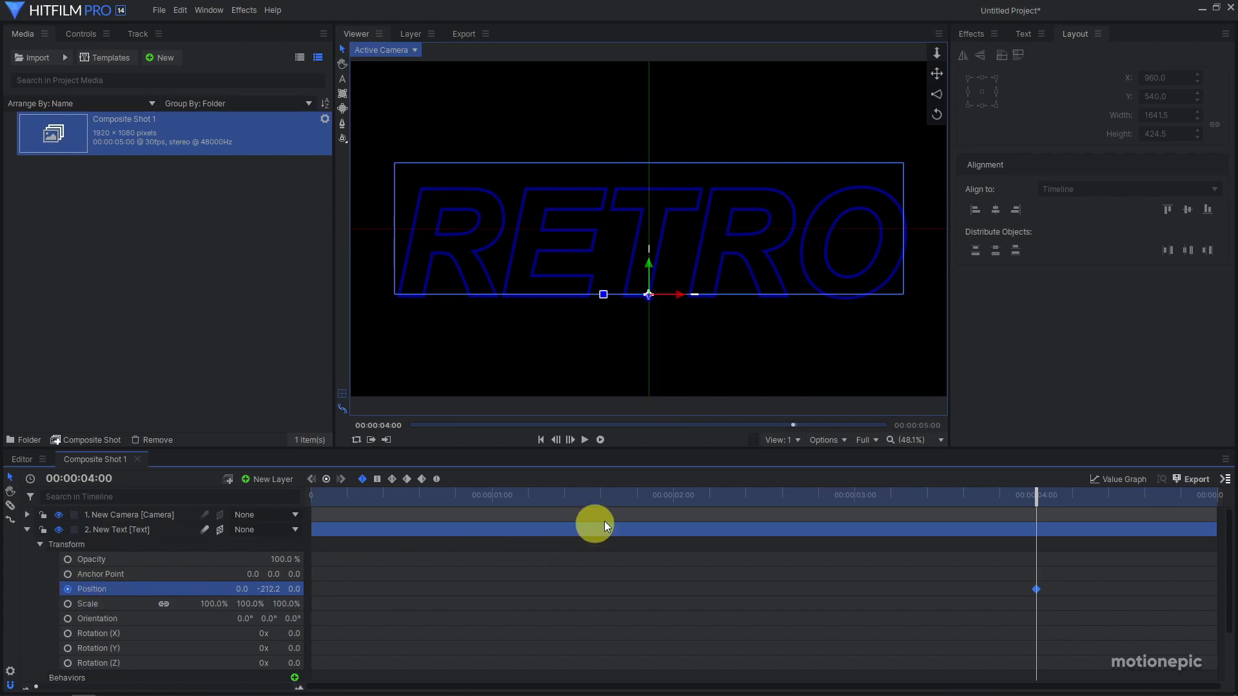
left_click_drag(598, 498, 303, 496)
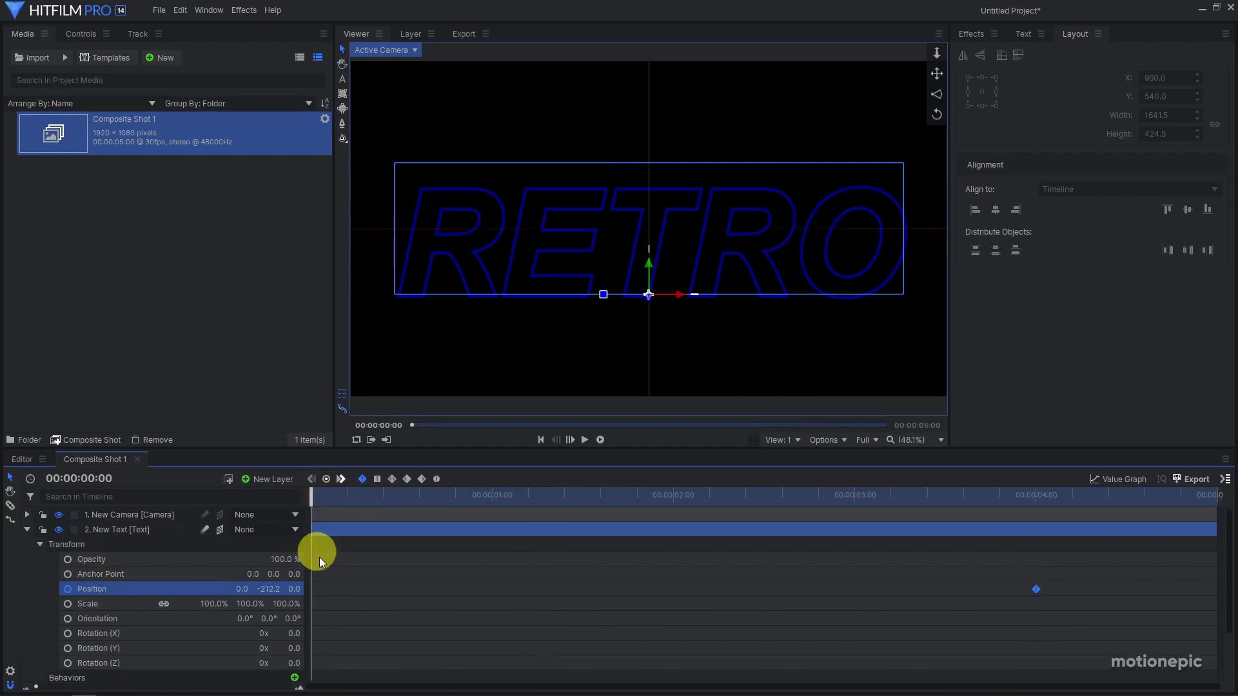
left_click_drag(298, 588, 297, 588)
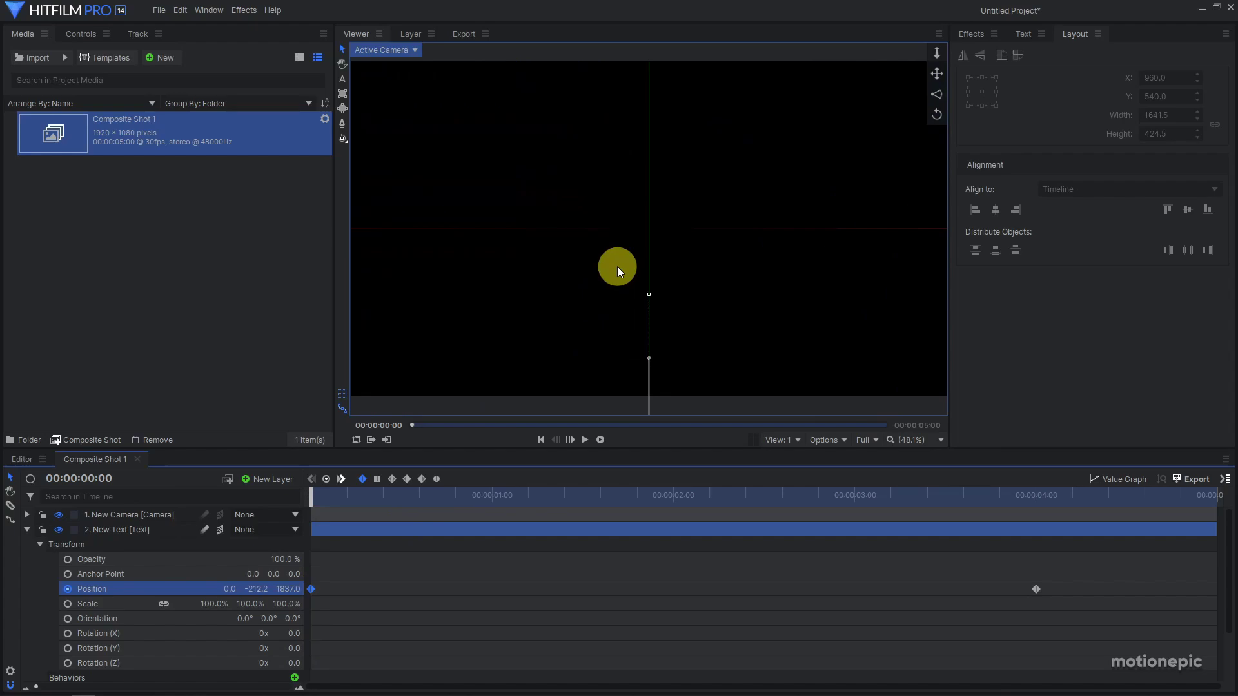
scroll(617, 268, "down", 2)
scroll(616, 268, "up", 1)
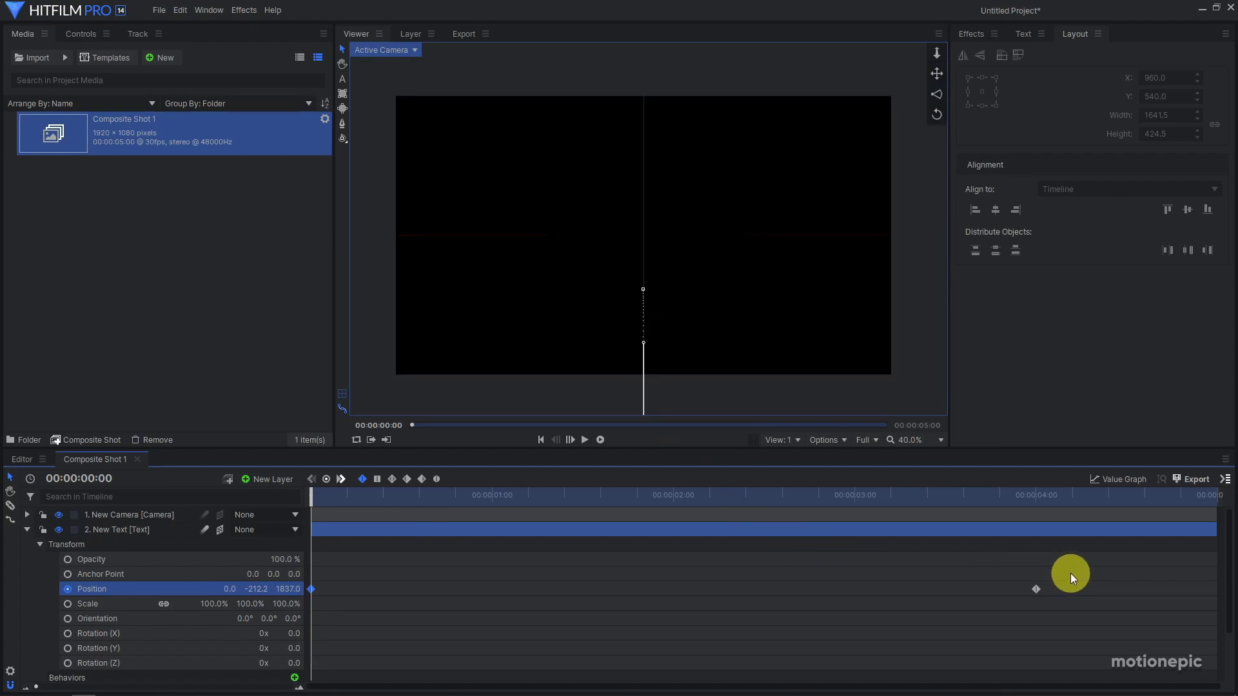
Set both Position keyframes to smooth interpolation and play back the fly-in
left_click_drag(1070, 574, 277, 588)
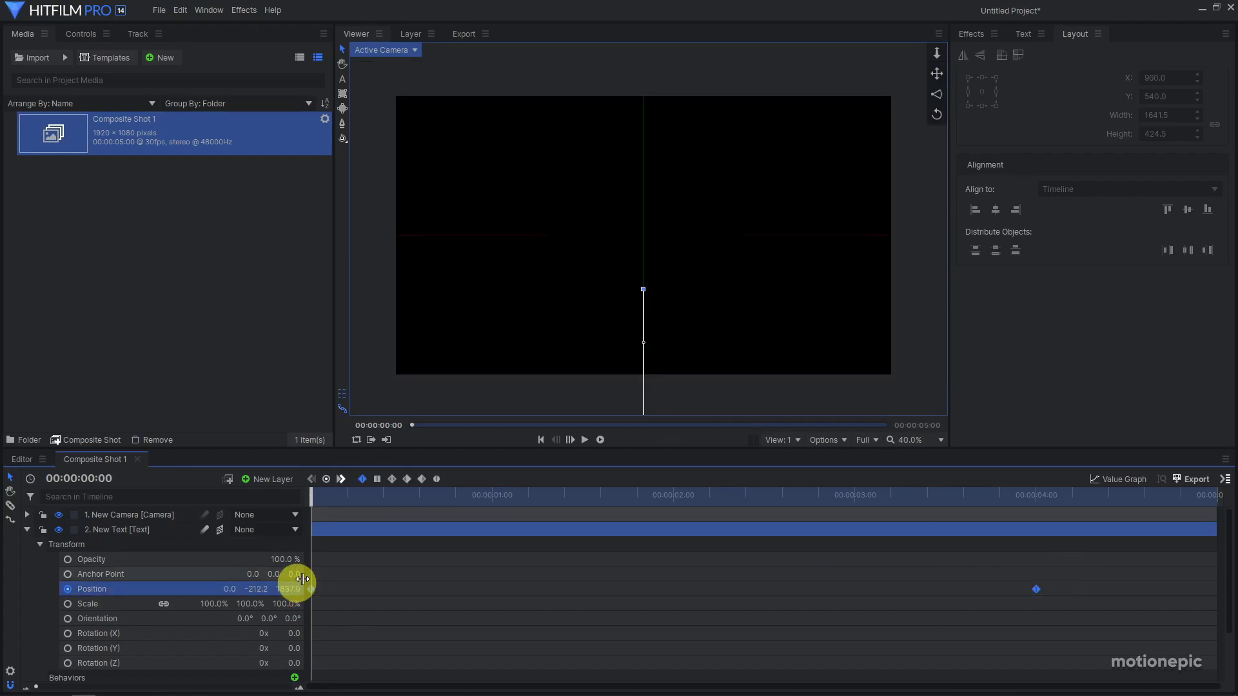
left_click(436, 480)
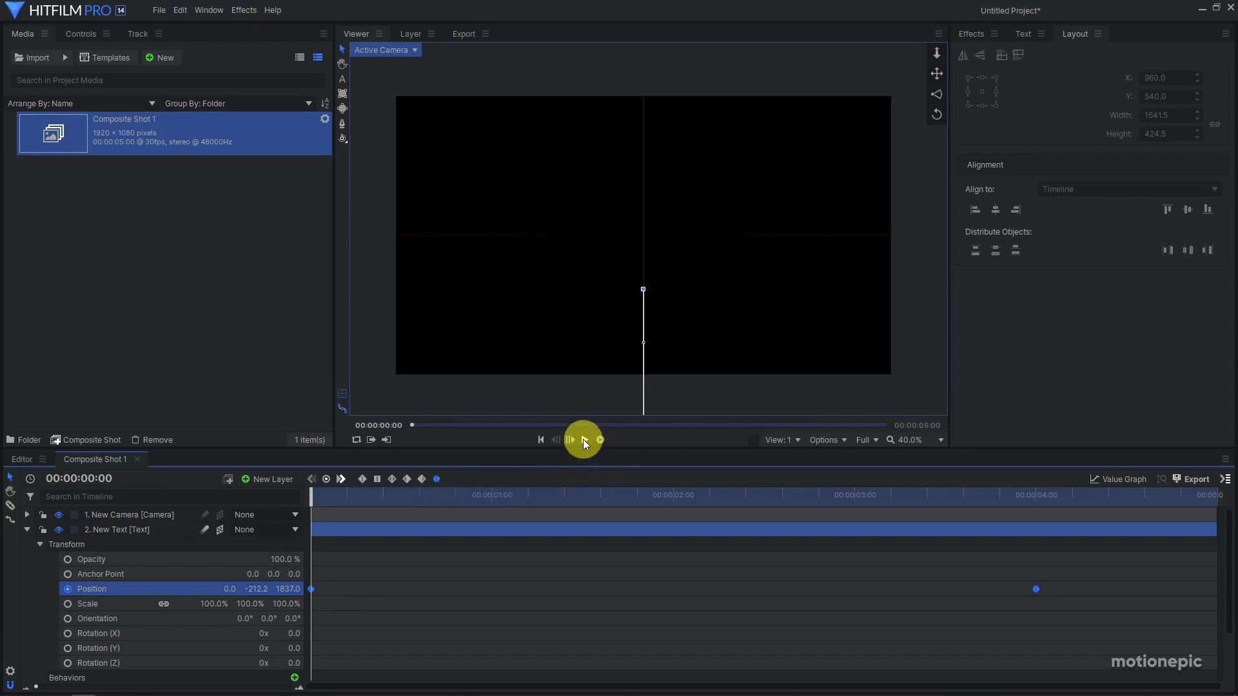
left_click(584, 441)
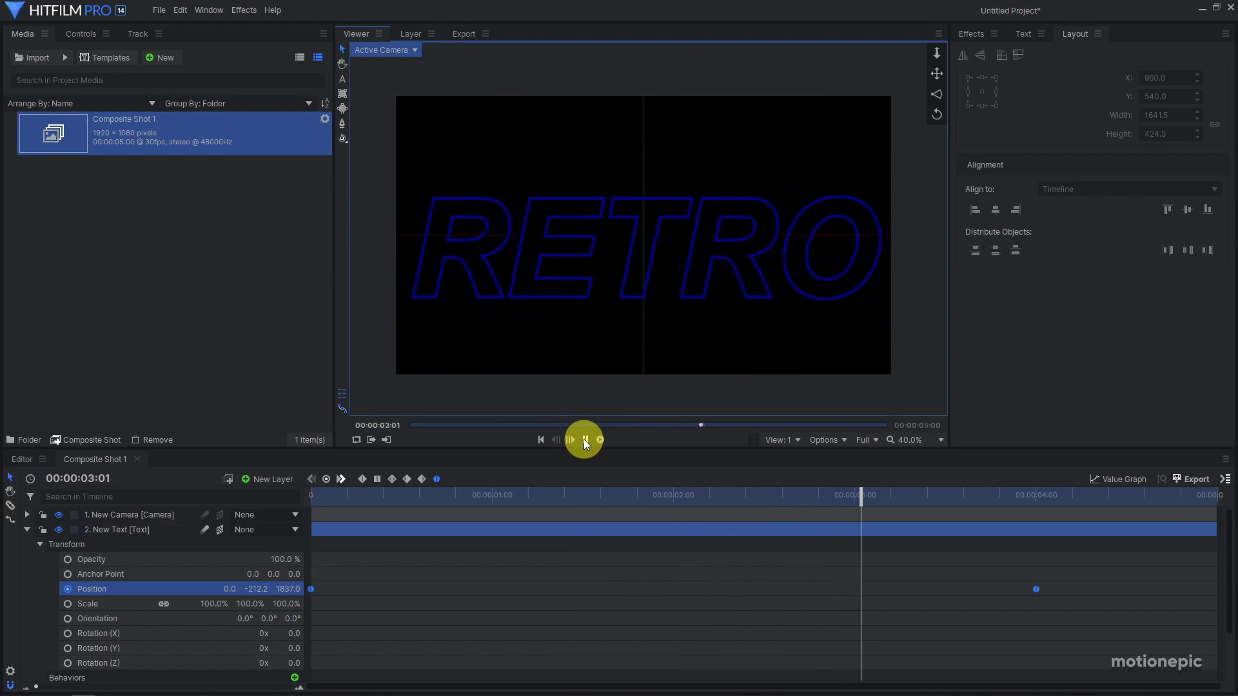
left_click(585, 441)
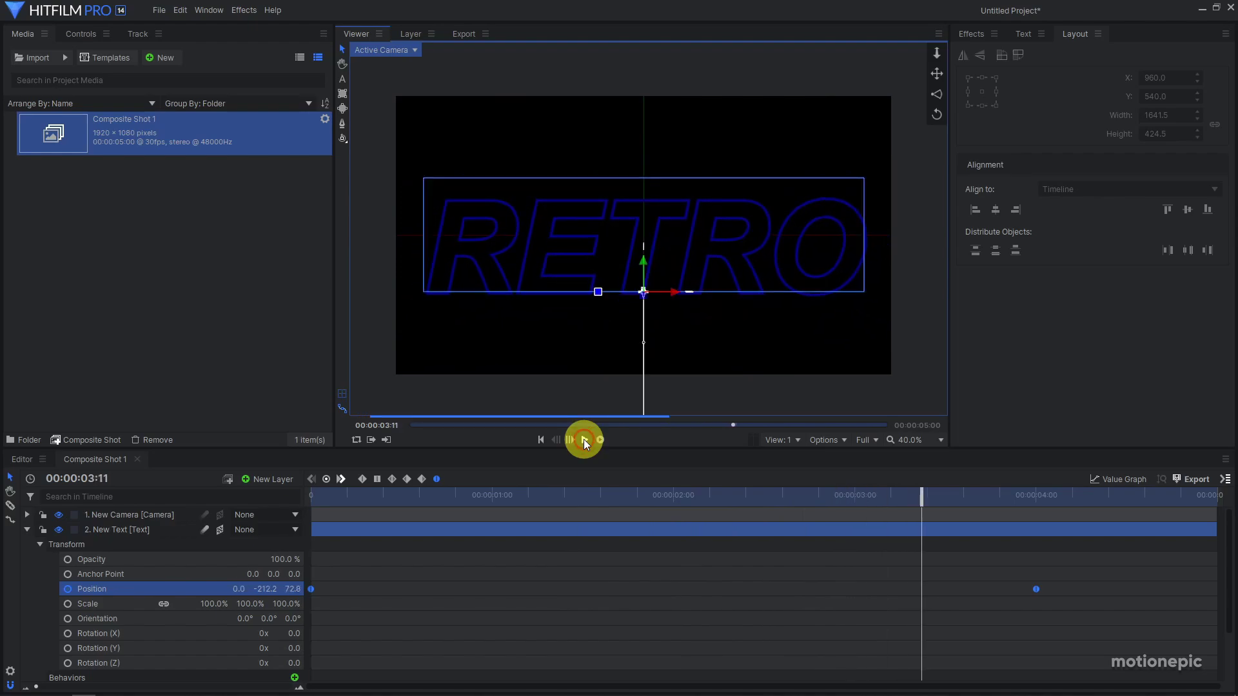
left_click(1036, 497)
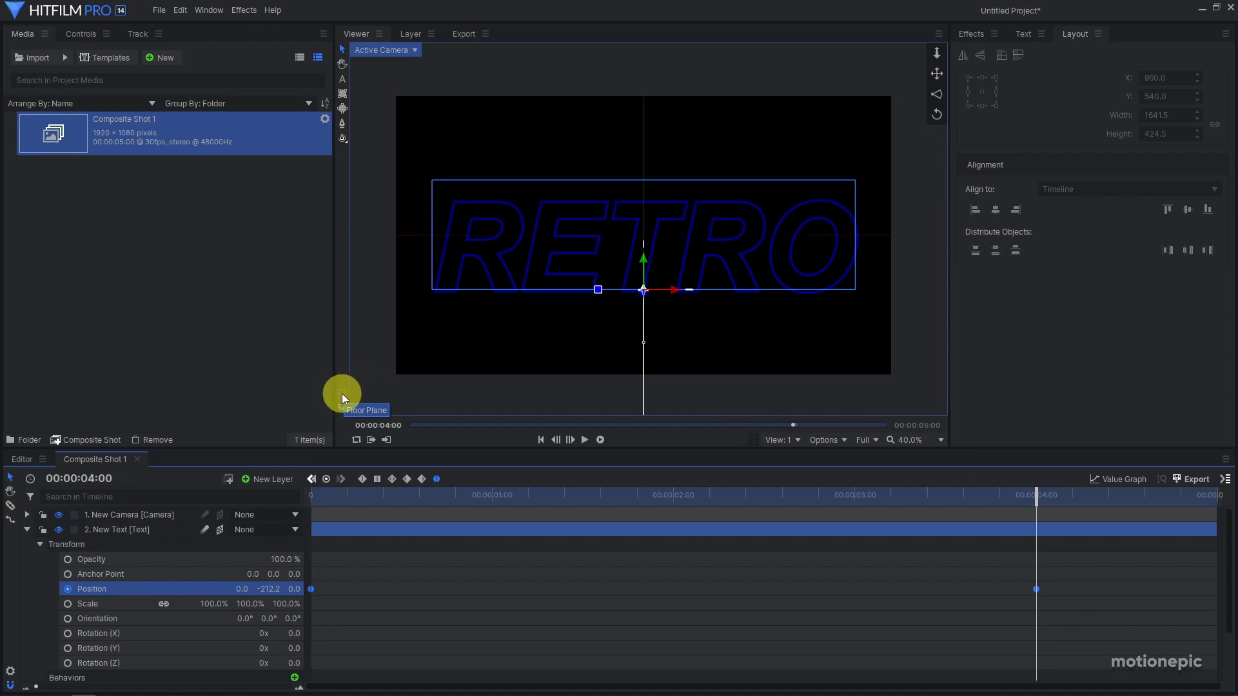
Set RETRO's Anchor Point Y to -47.0 at 4 seconds and preview the fly-in from frame 0
scroll(846, 227, "up", 2, "ctrl")
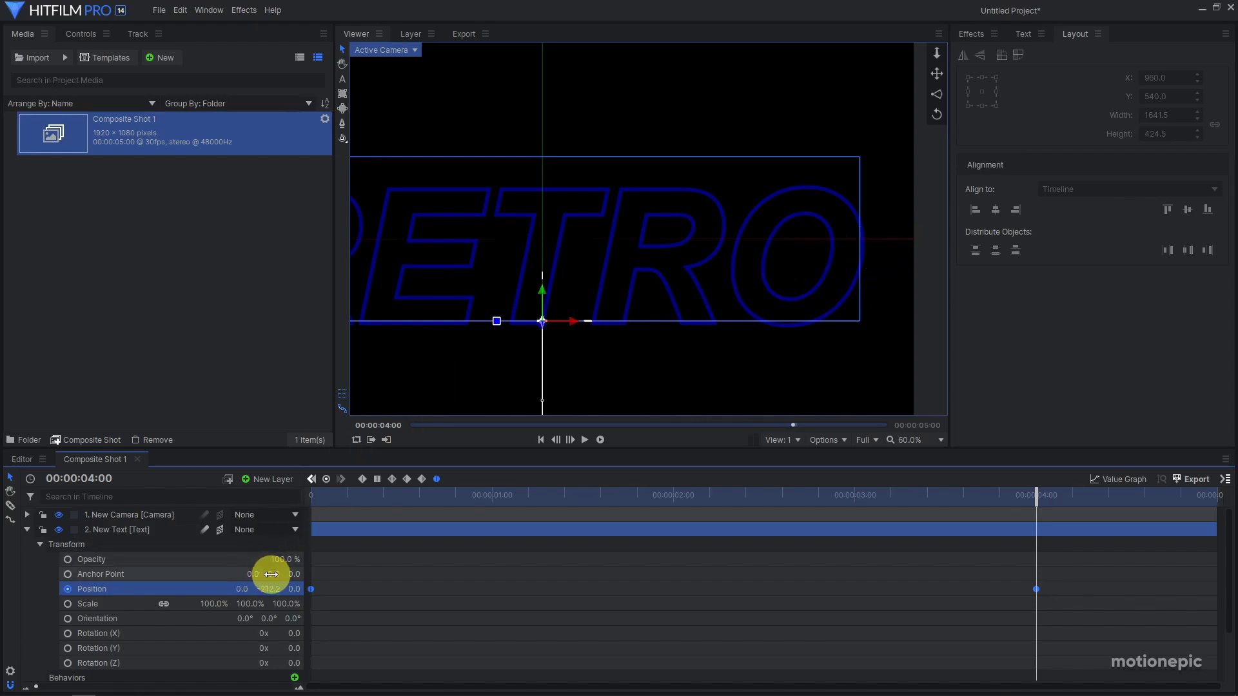
left_click_drag(271, 574, 271, 574)
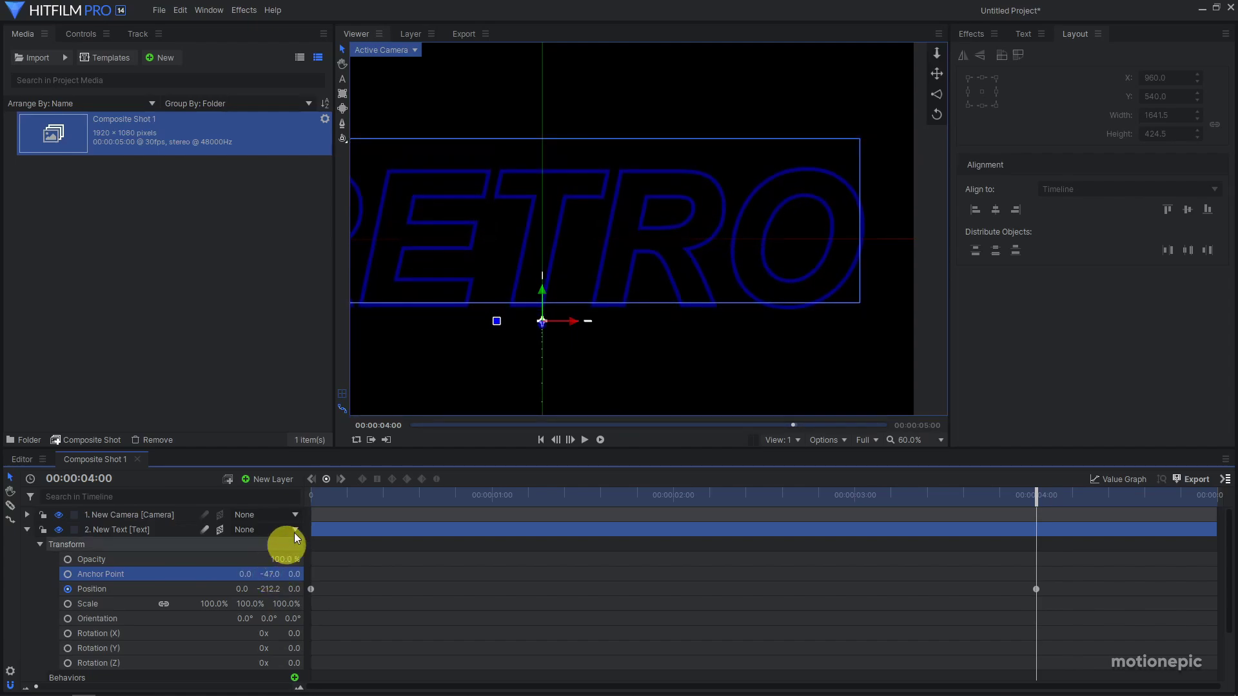
scroll(706, 245, "down", 3)
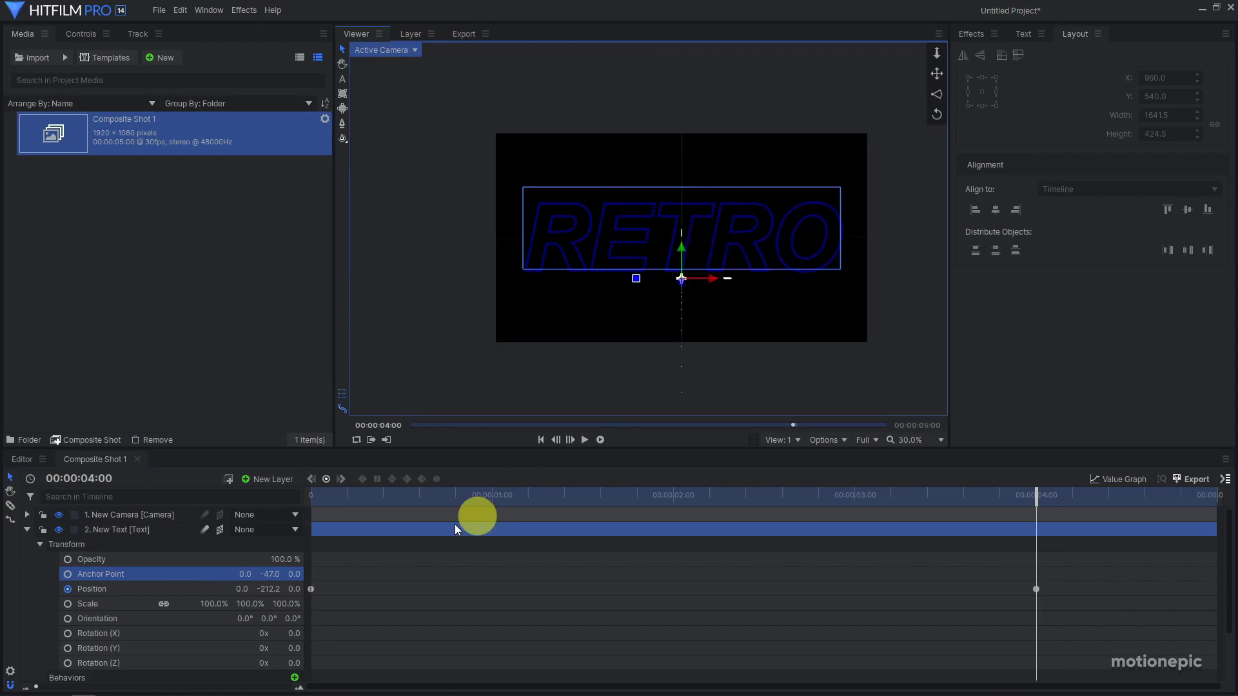
left_click(314, 495)
left_click(27, 530)
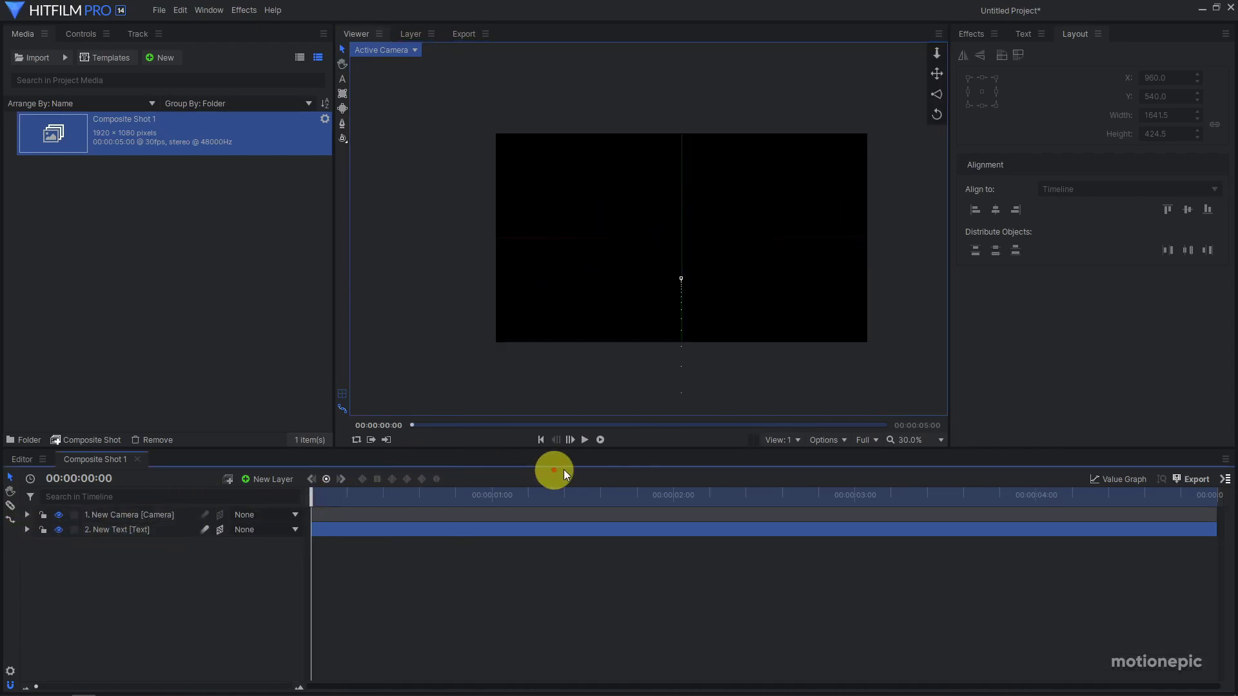
left_click(584, 440)
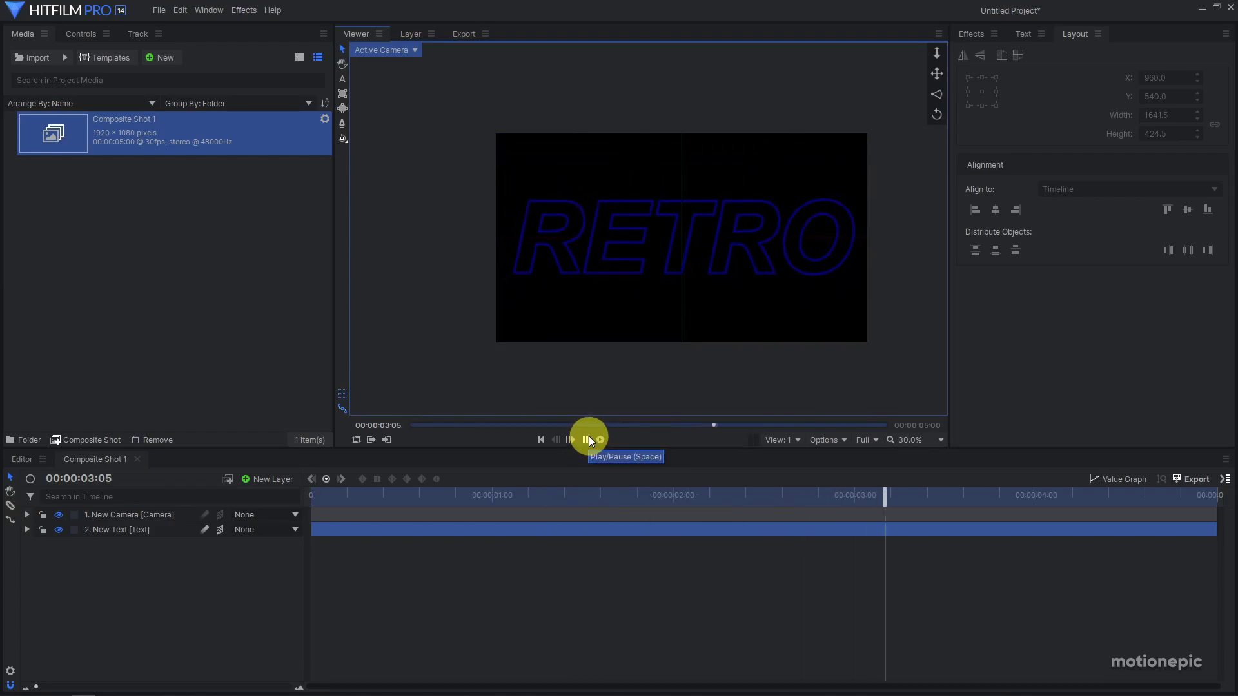
left_click(588, 438)
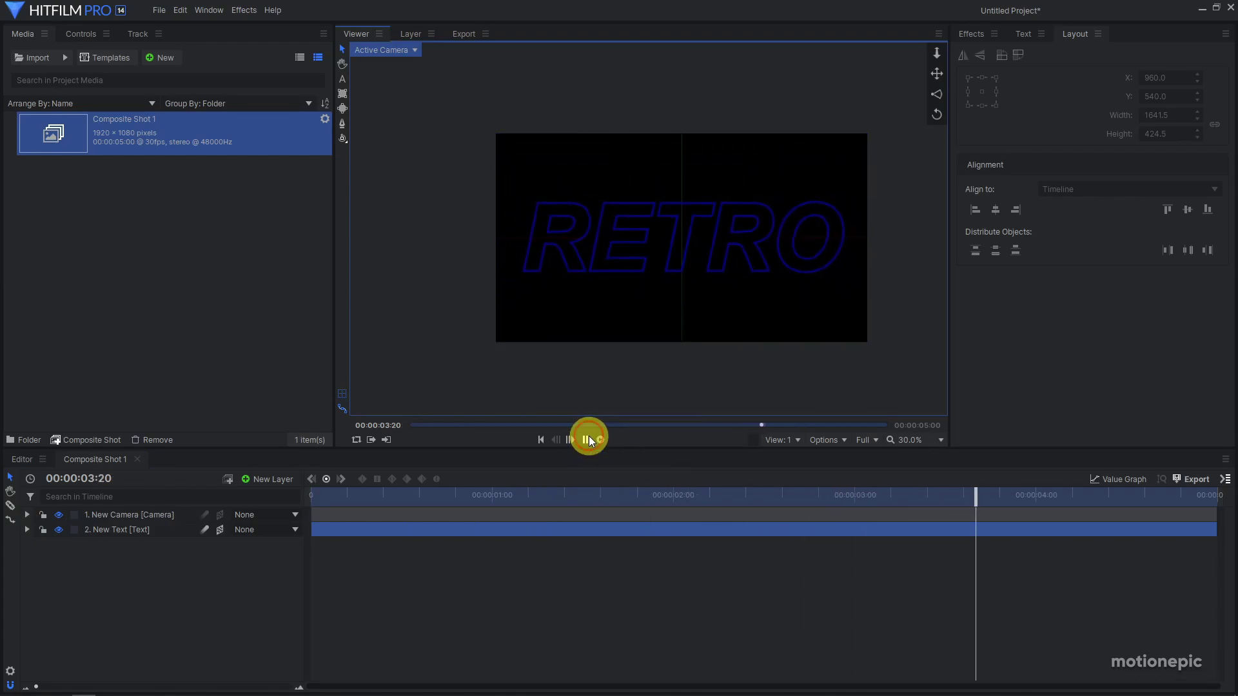
Apply the Temporal Echo effect to the New Text layer and reveal its controls
left_click(164, 529)
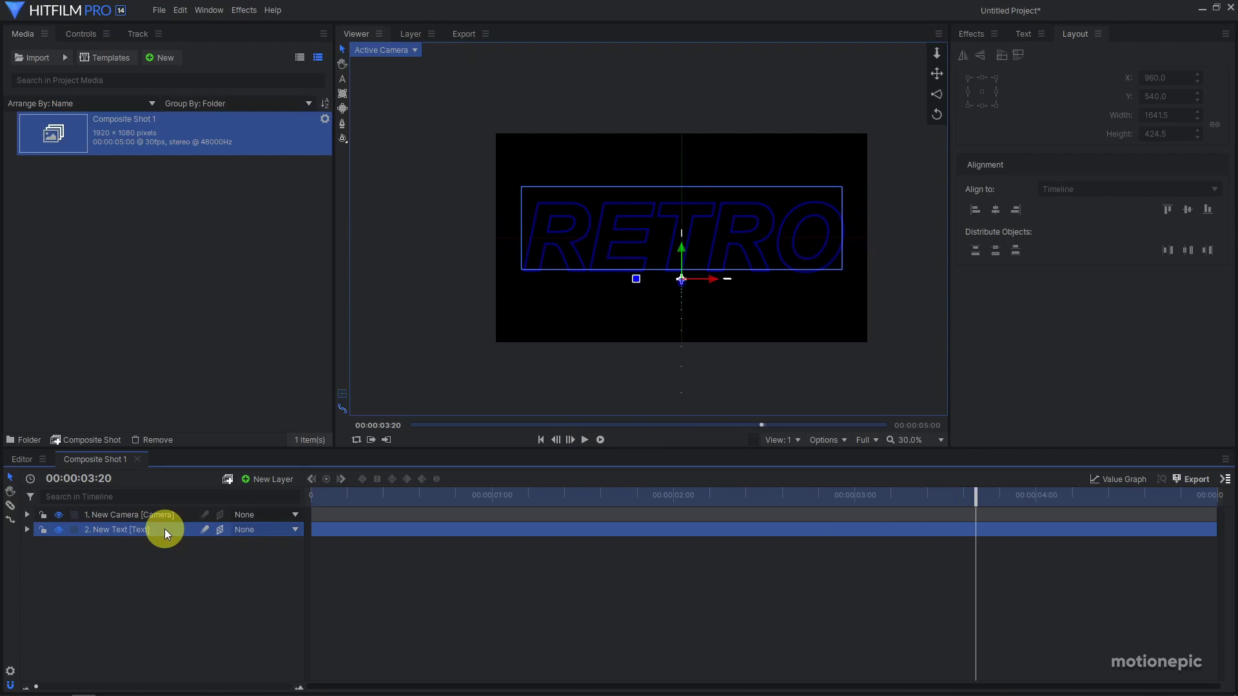
left_click(966, 36)
left_click(985, 56)
type("E")
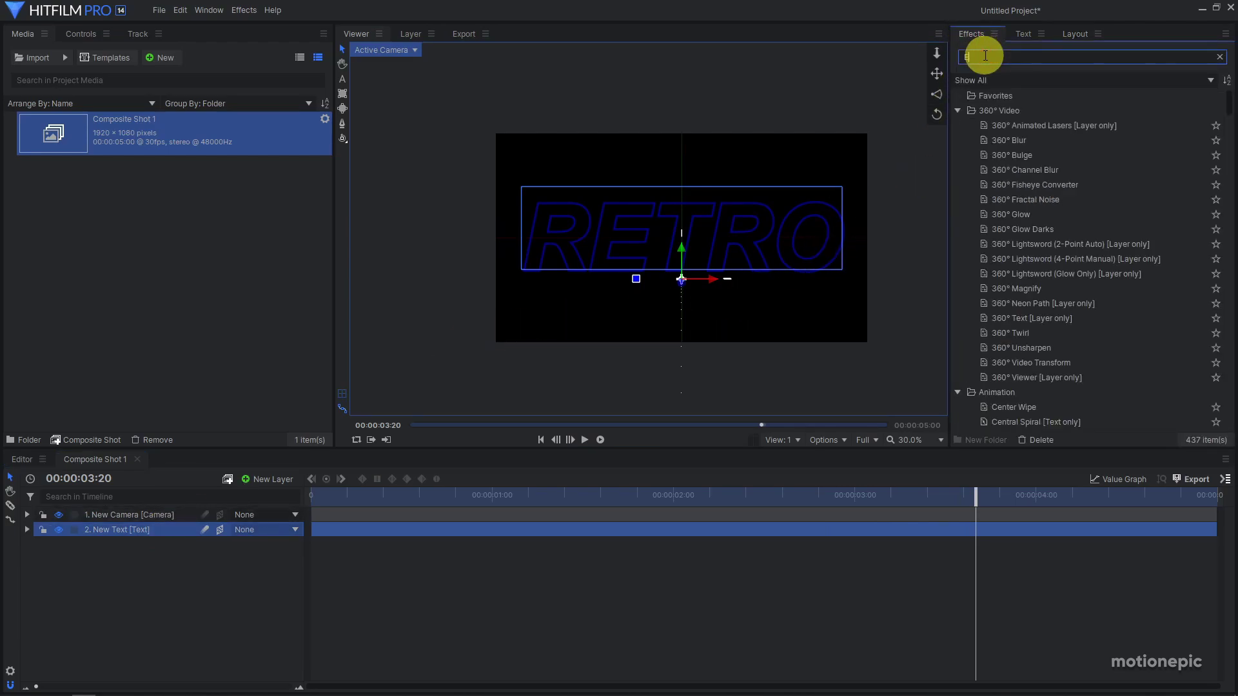
type("CH")
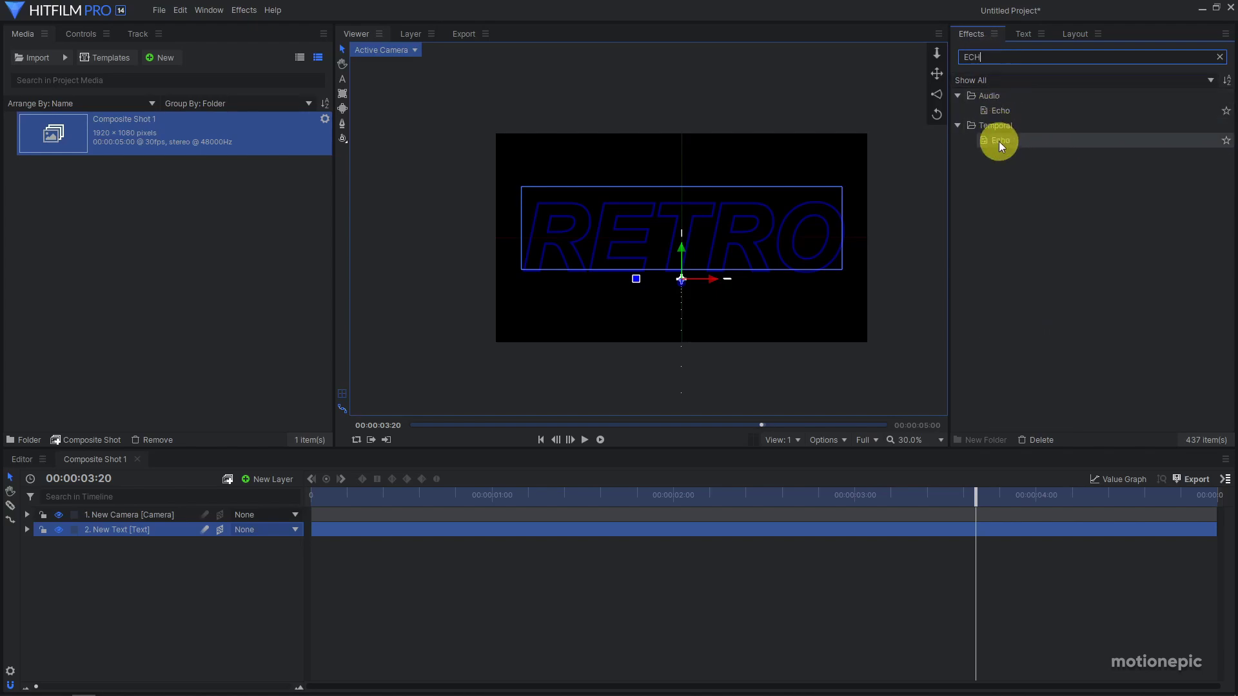
left_click_drag(1000, 142, 156, 529)
left_click(73, 38)
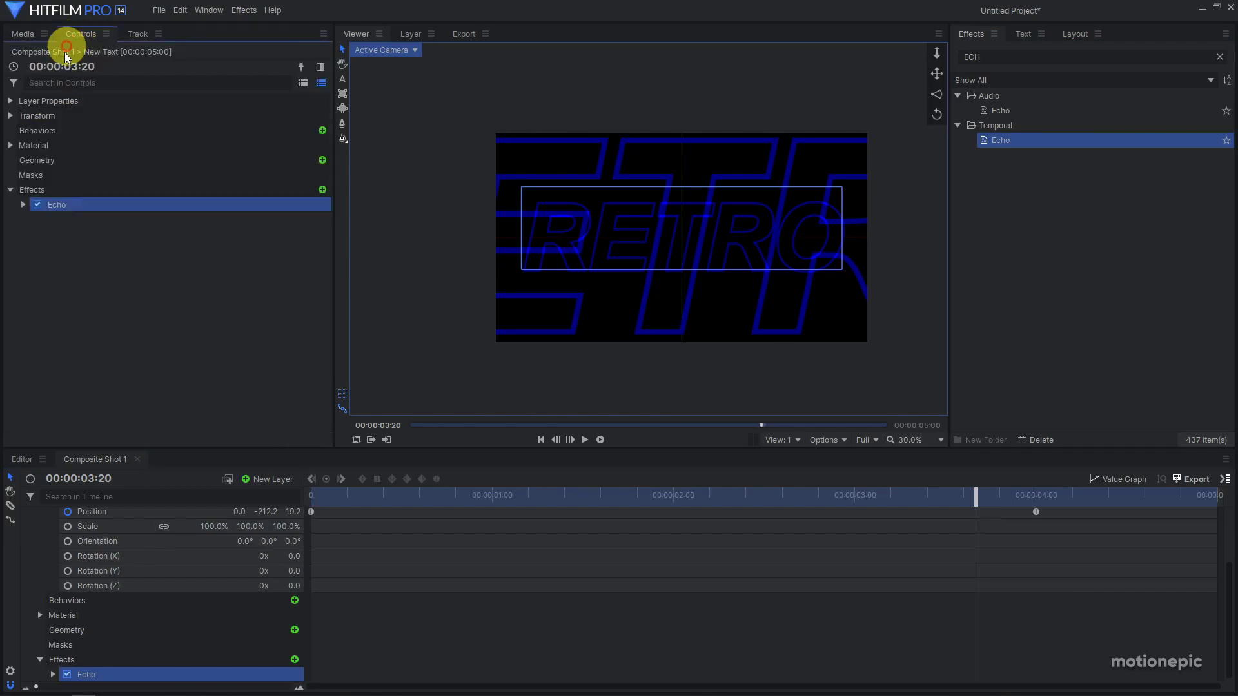
left_click(23, 205)
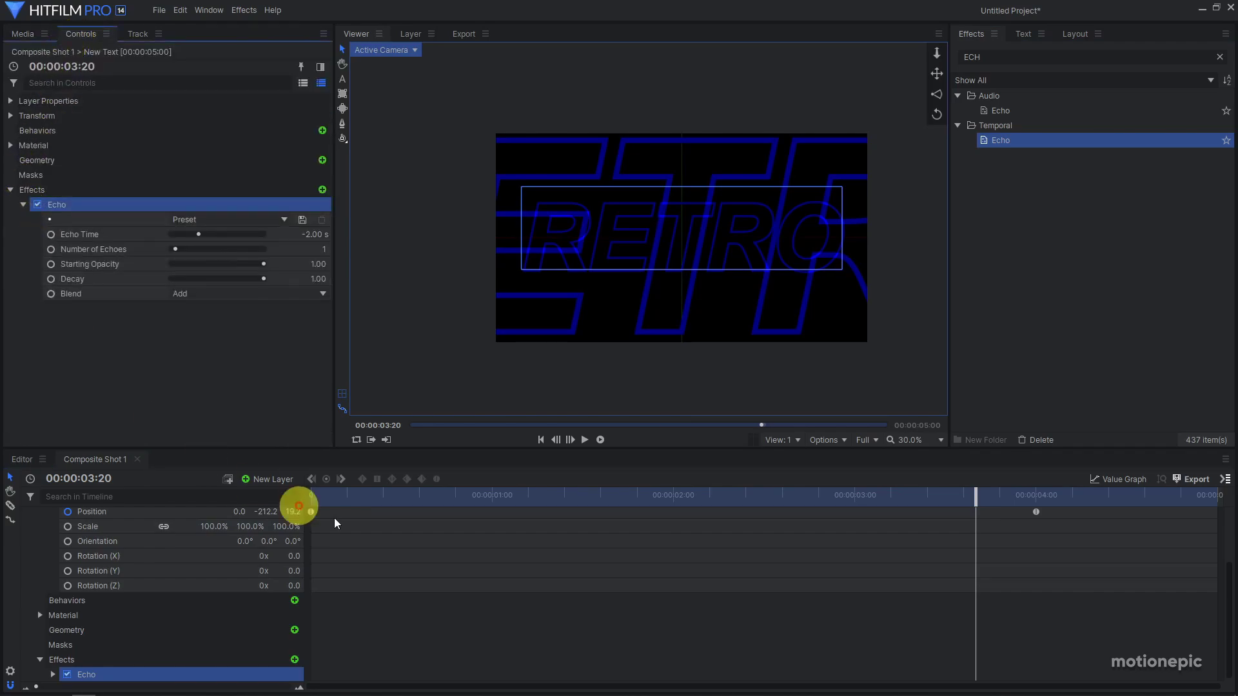
Scrub the fly-in to review the trails, then shorten Echo Time to about -0.94 s
left_click_drag(359, 495, 869, 496)
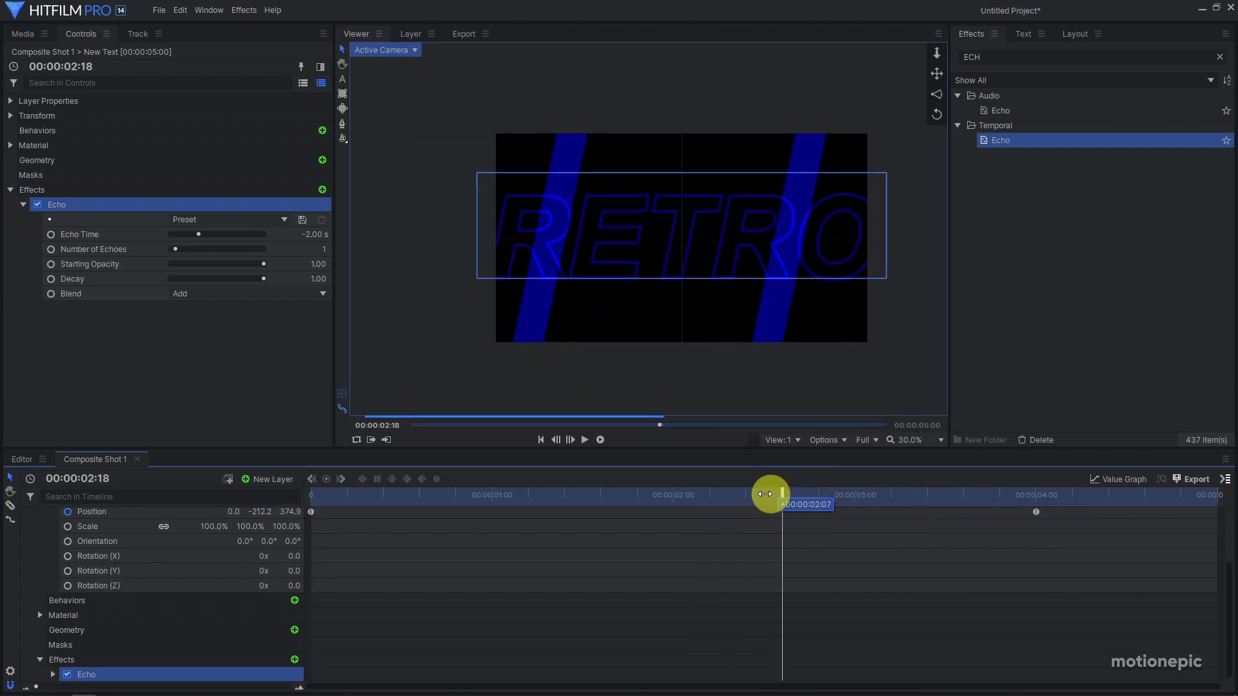
left_click_drag(765, 494, 946, 496)
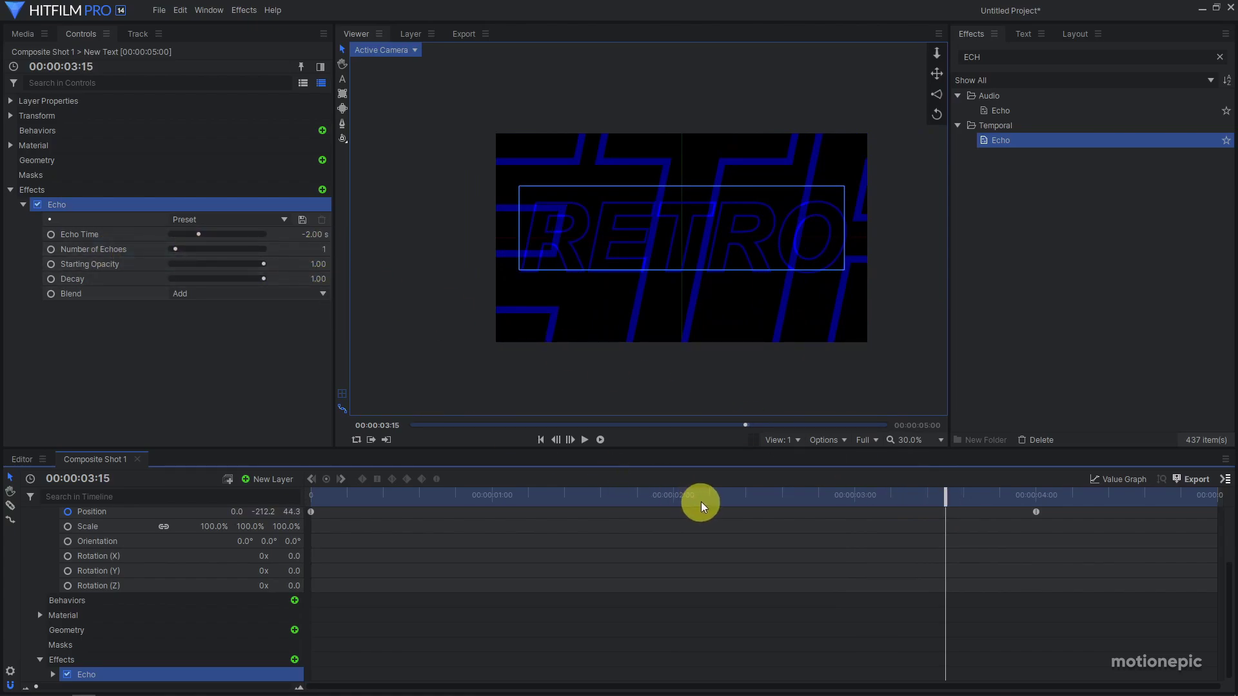
left_click_drag(703, 506, 927, 500)
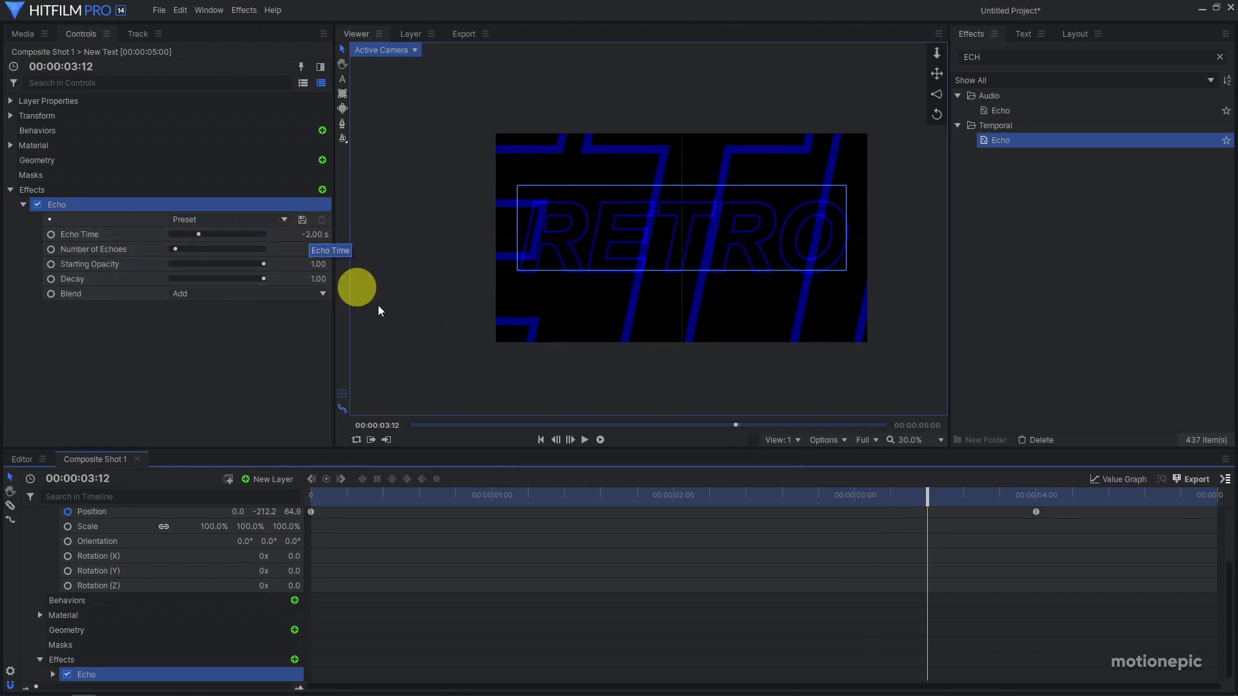
left_click(668, 498)
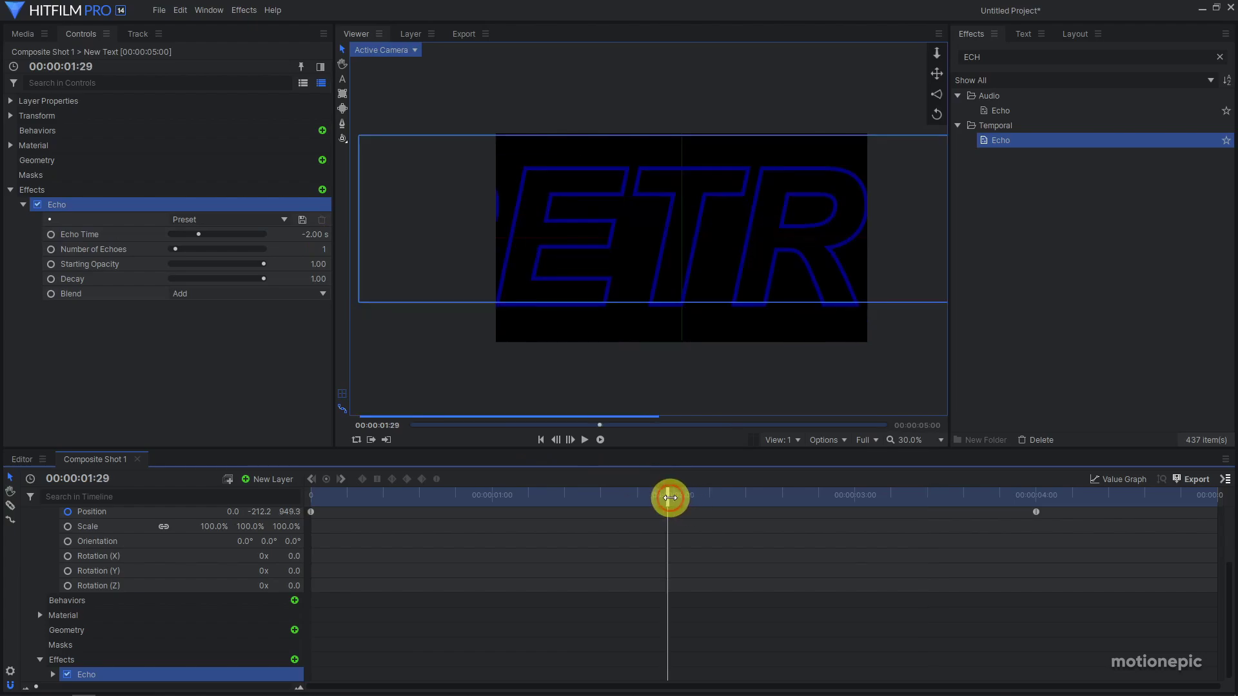
left_click_drag(668, 498, 897, 500)
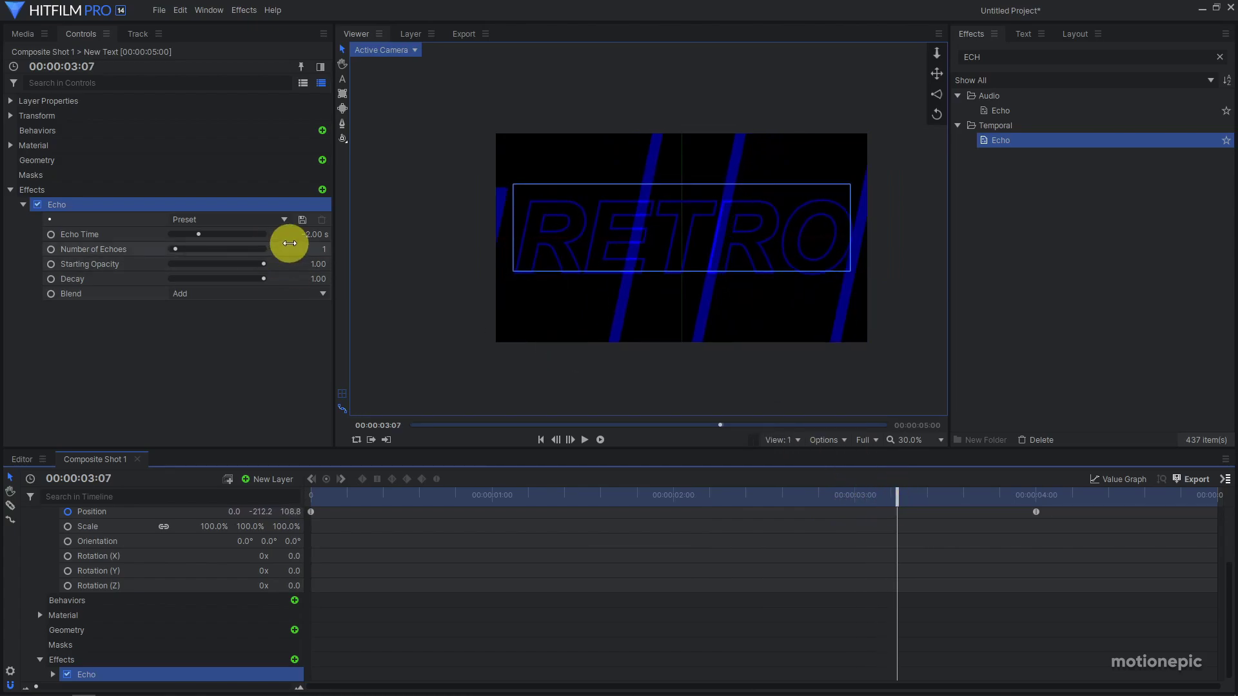
left_click_drag(299, 235, 303, 237)
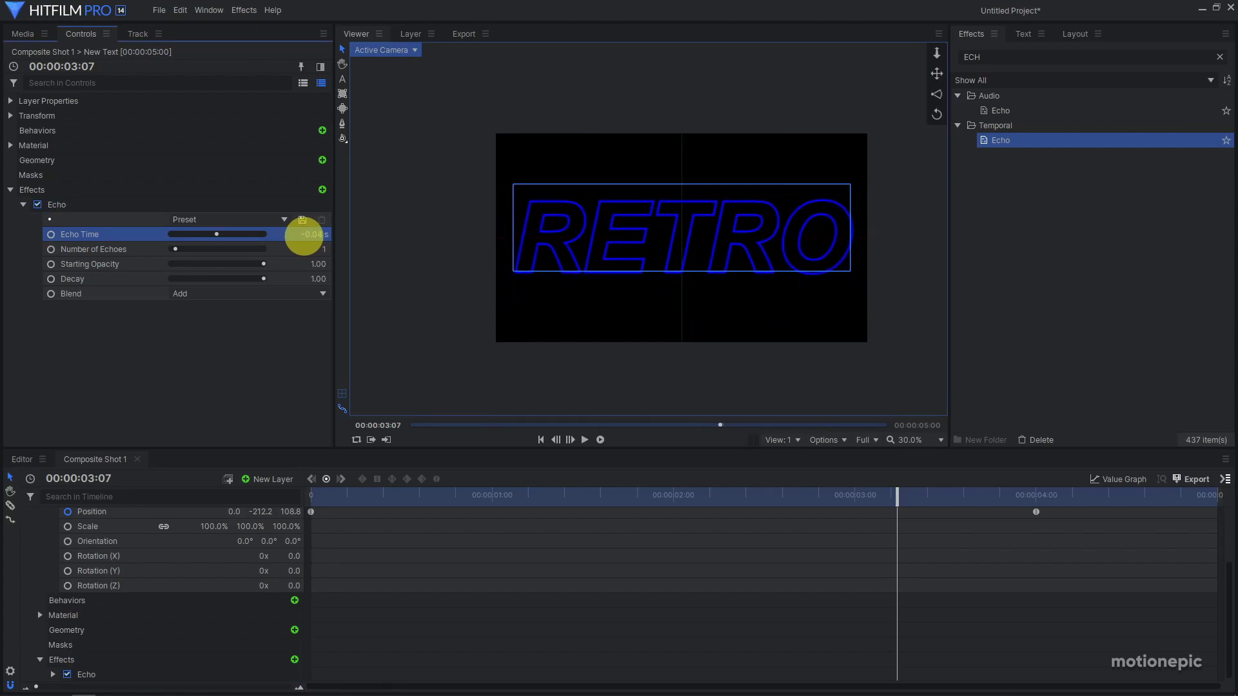
Set the Echo to 0.02 s Echo Time, 15 echoes and a 0.80 Decay
left_click_drag(303, 237, 304, 236)
left_click(296, 373)
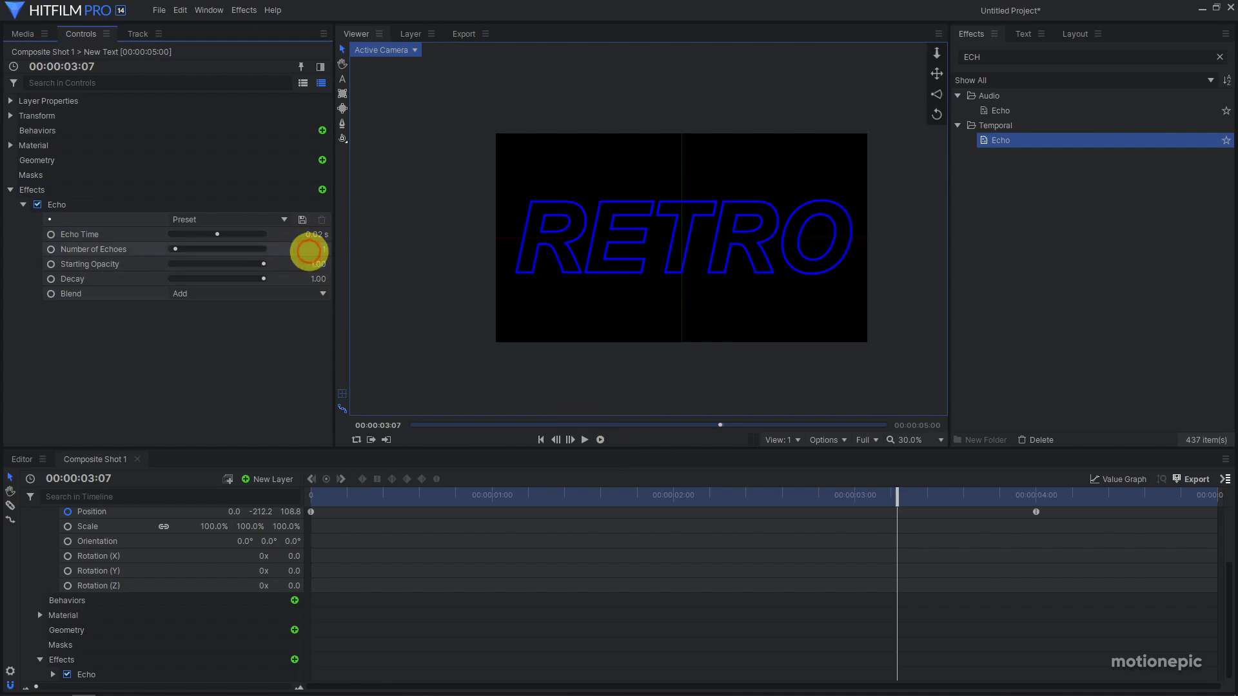
left_click_drag(309, 248, 309, 251)
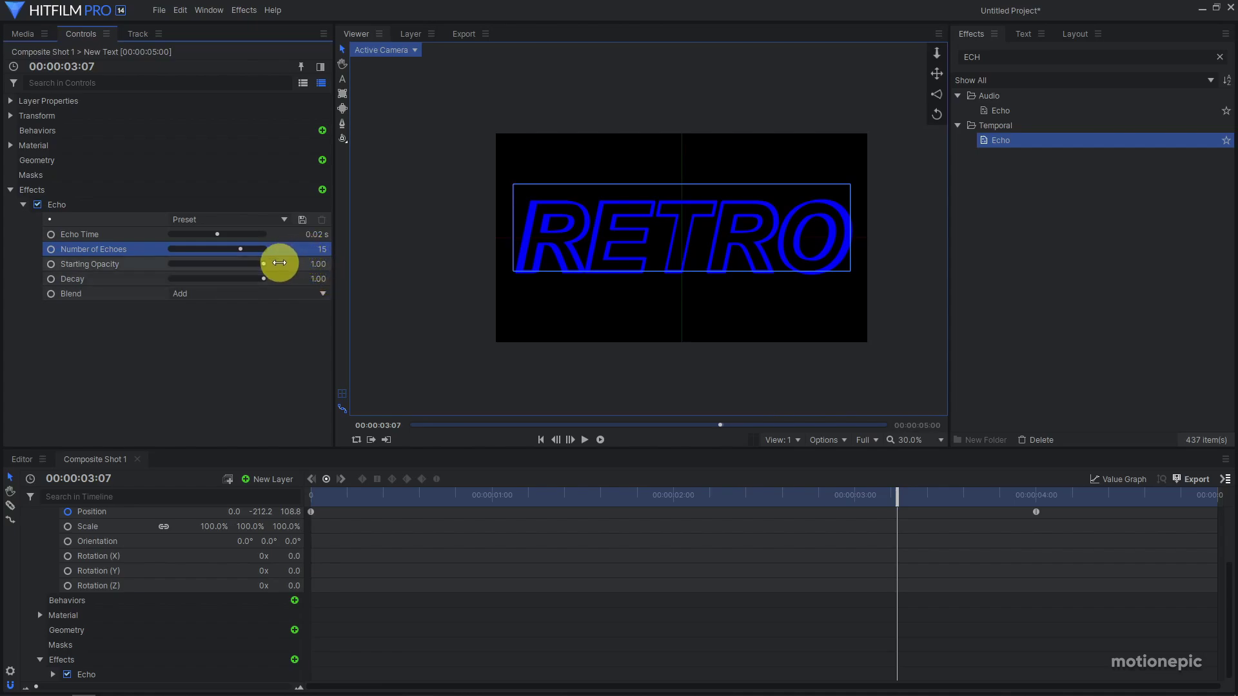
left_click_drag(487, 496, 618, 487)
scroll(614, 227, "up", 3)
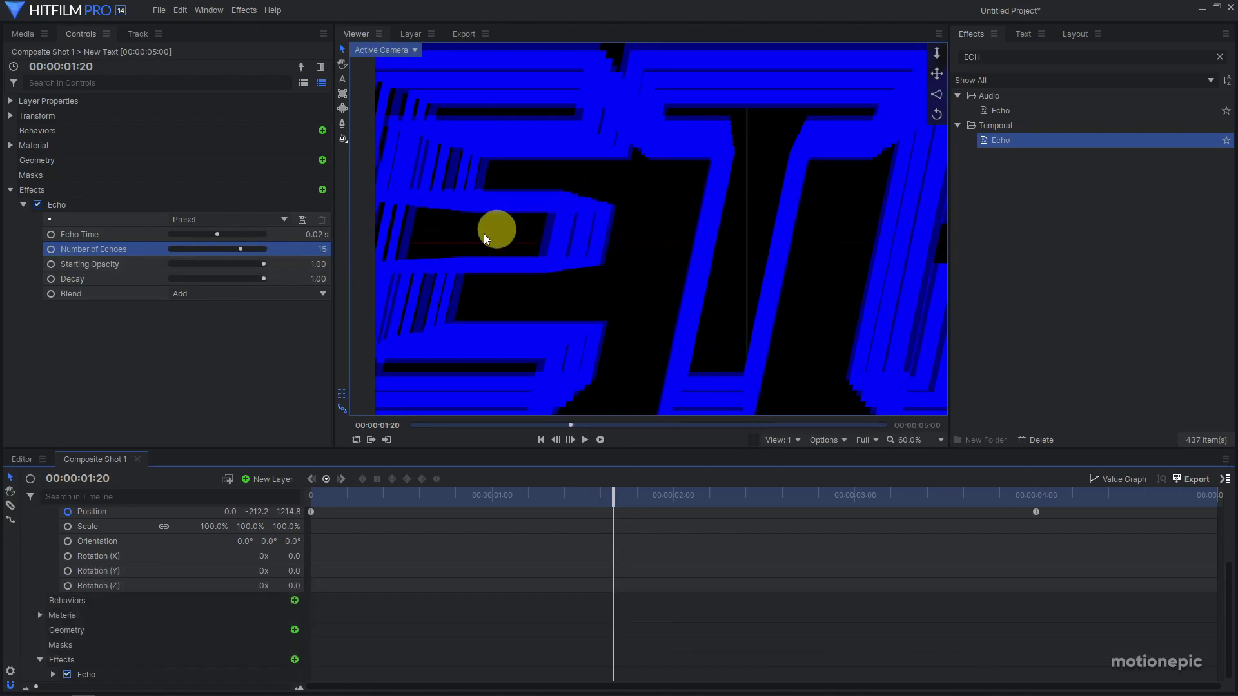
left_click(317, 279)
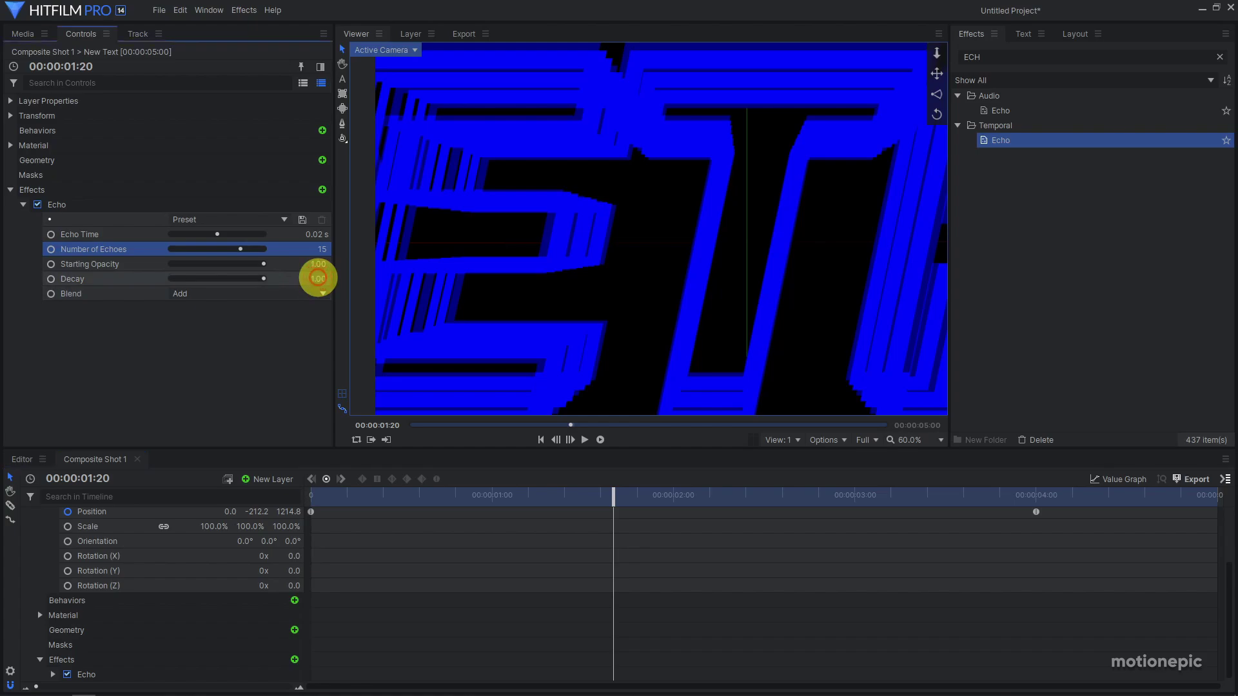
left_click_drag(318, 278, 318, 279)
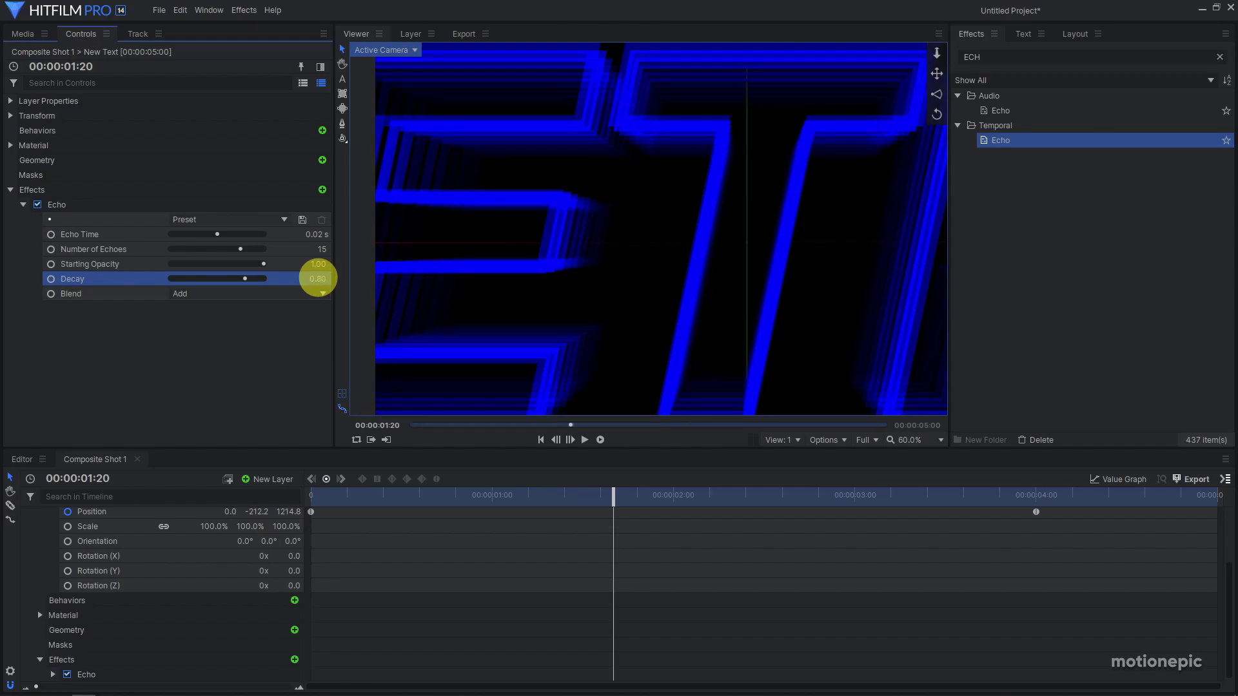
scroll(714, 218, "down", 3)
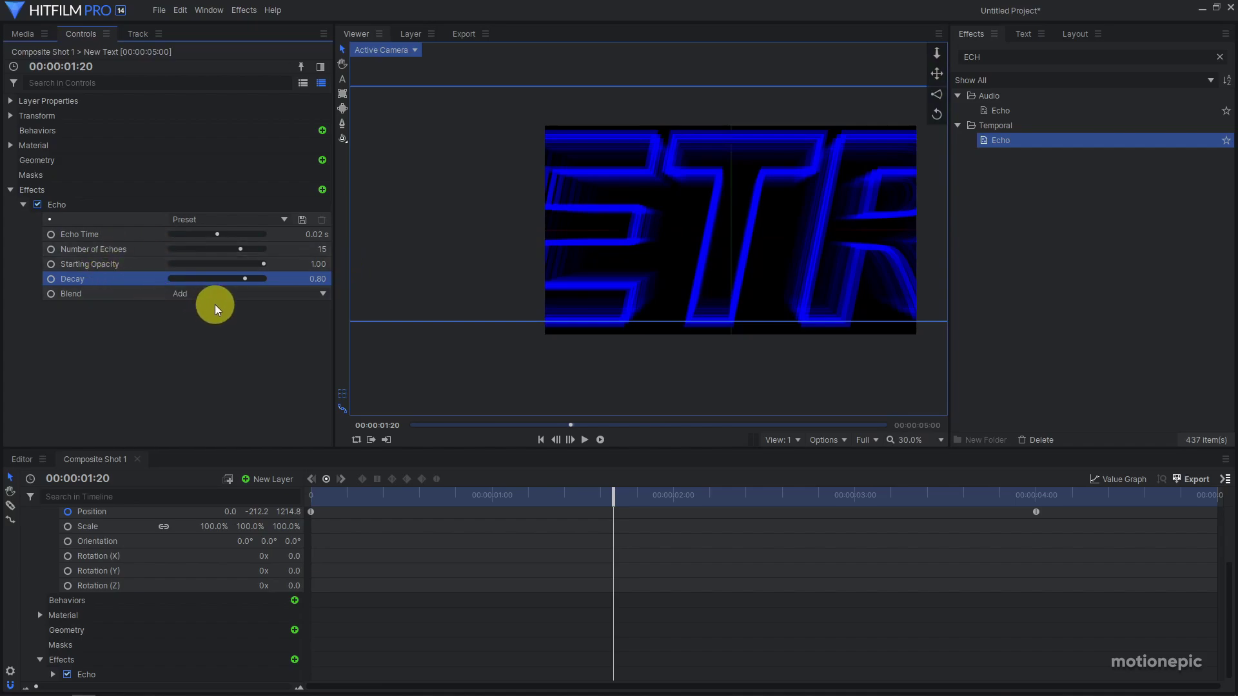
Set Echo Blend to Composite In Back, scrub to check the trails, and reselect the RETRO layer
left_click(197, 295)
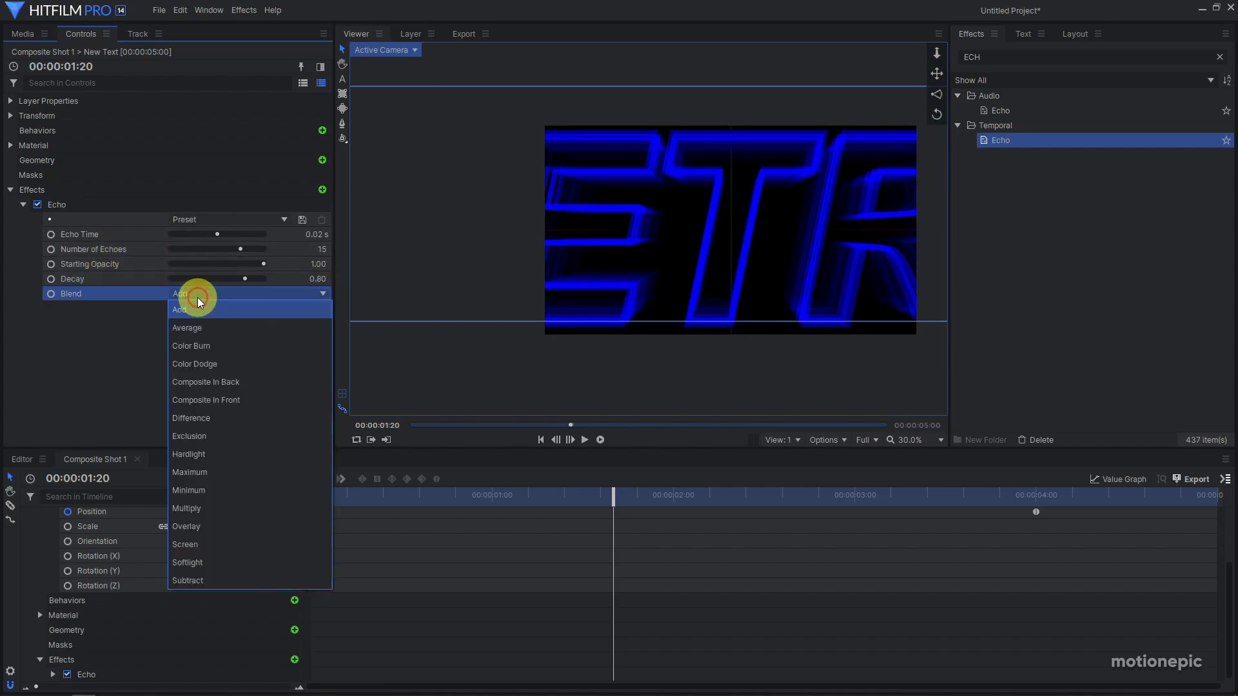
left_click(250, 382)
scroll(715, 281, "down", 2)
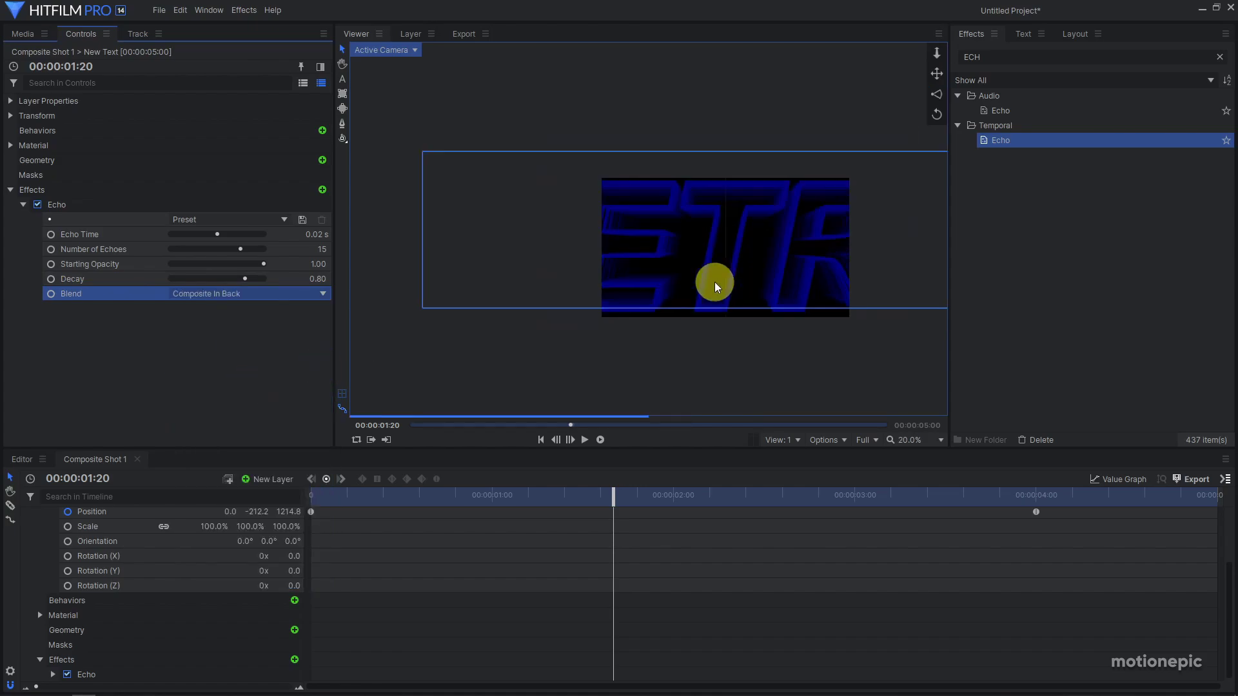
scroll(714, 281, "down", 2)
left_click_drag(438, 497, 915, 506)
scroll(748, 276, "up", 6)
scroll(749, 276, "down", 1)
scroll(75, 552, "up", 5)
left_click(25, 530)
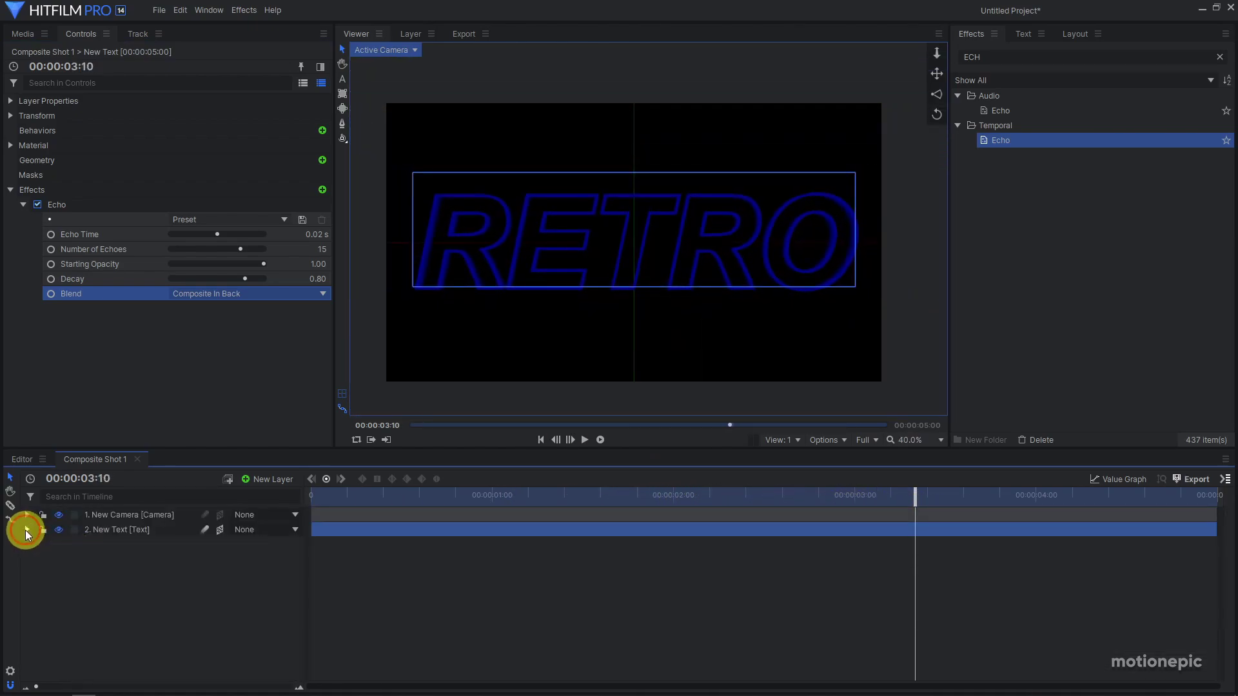
left_click(125, 533)
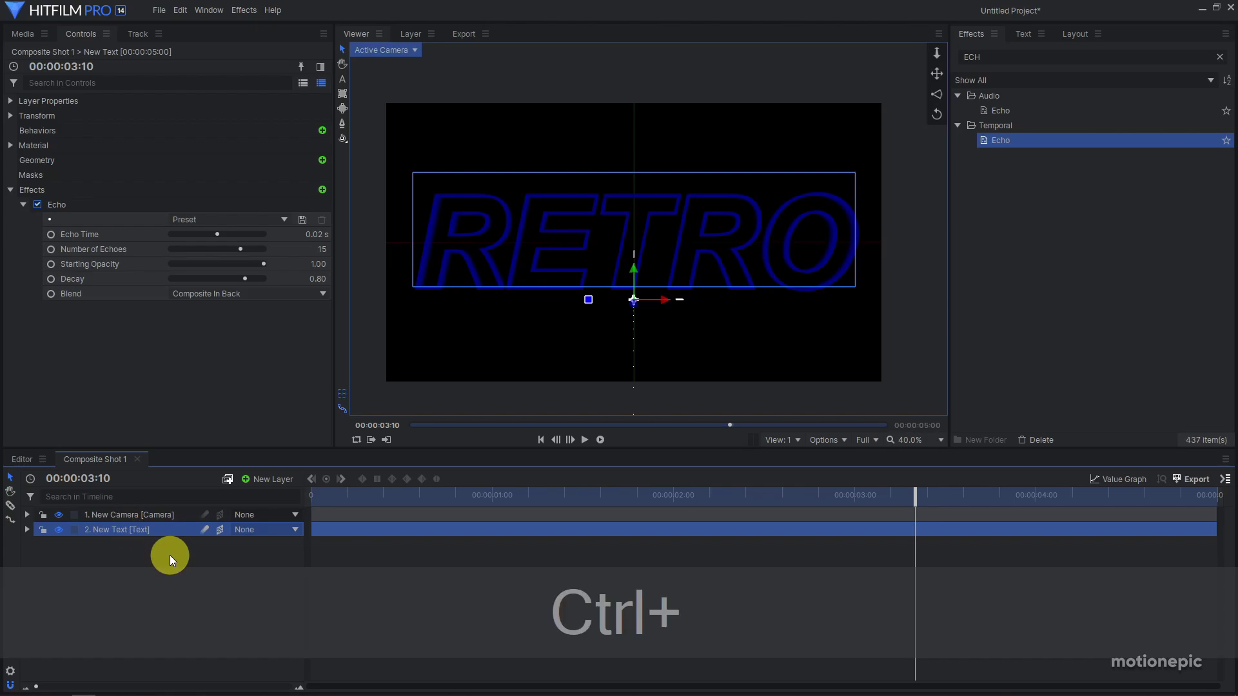
Duplicate the RETRO text layer and select all the text in the New Text[2] copy
key("ctrl+d")
key("ctrl+d")
key("ctrl+d")
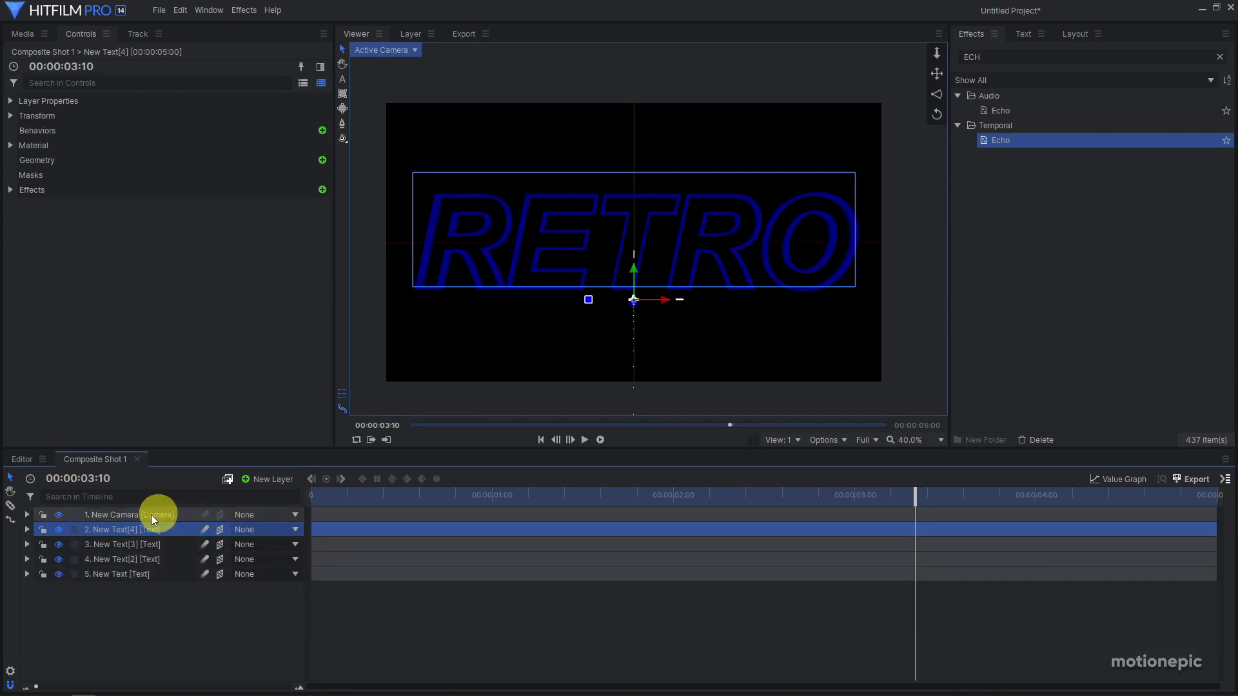
left_click(150, 560)
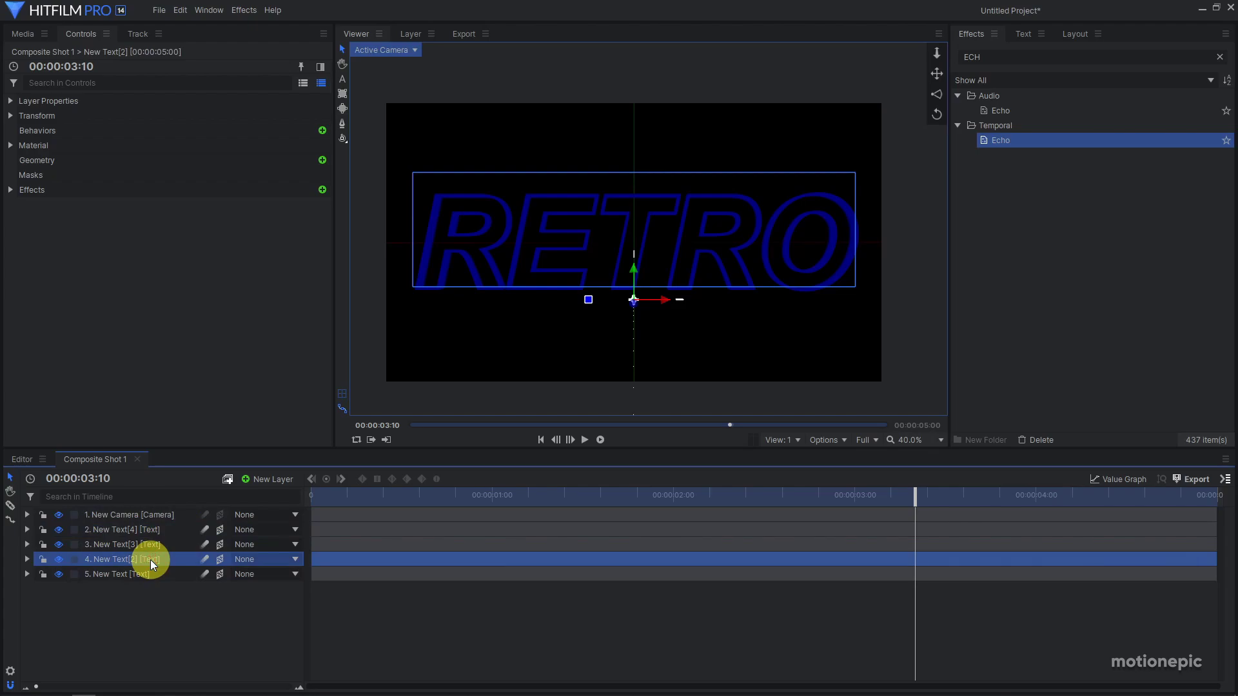
left_click(342, 78)
left_click(588, 268)
key("ctrl+a")
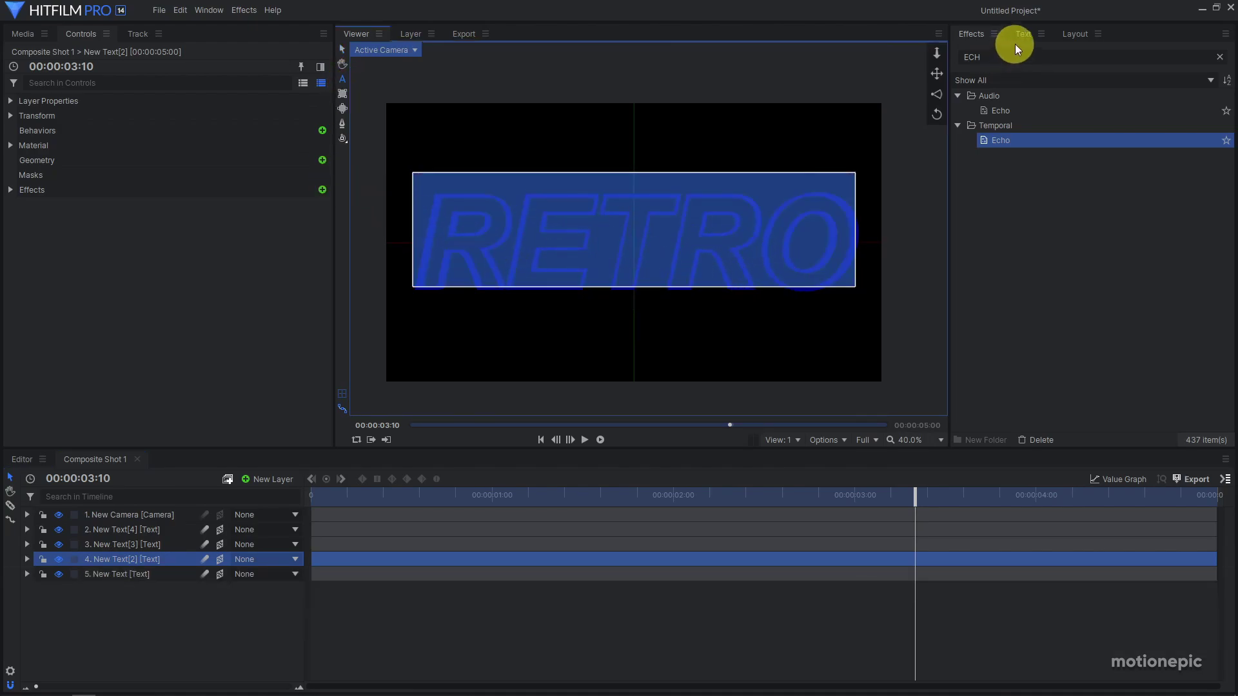
Set the New Text[2] copy's outline colour to pink-red #e00059
left_click(1020, 40)
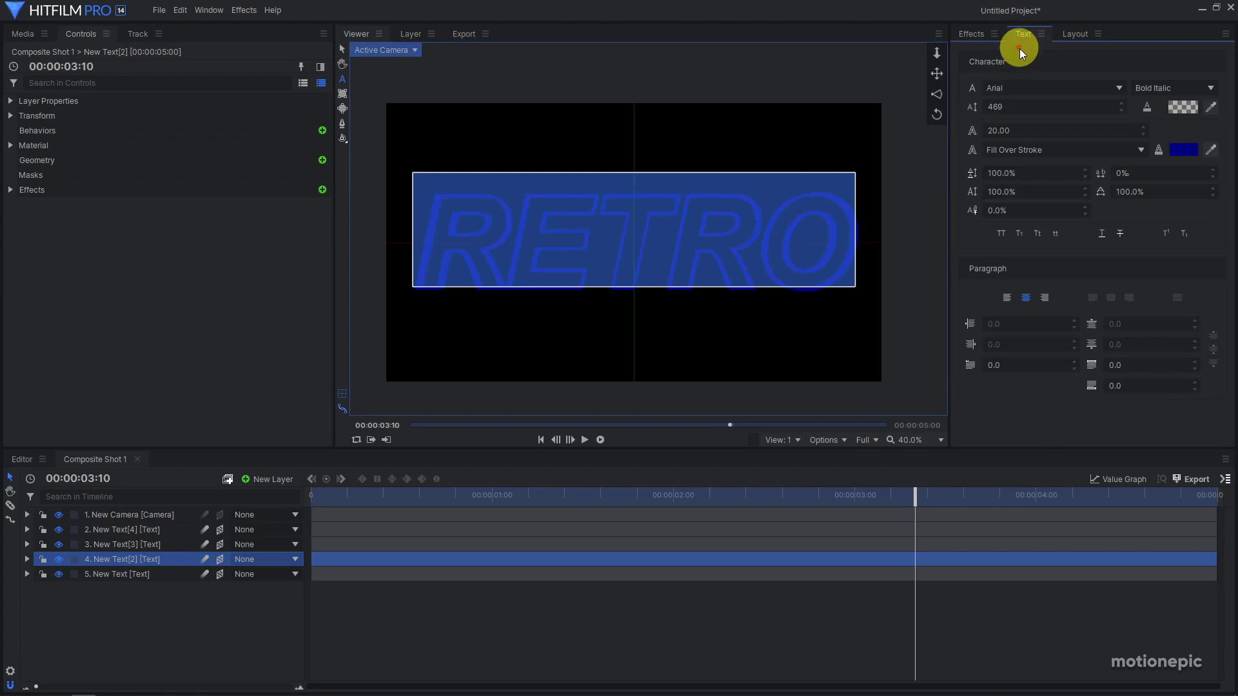
left_click(1184, 151)
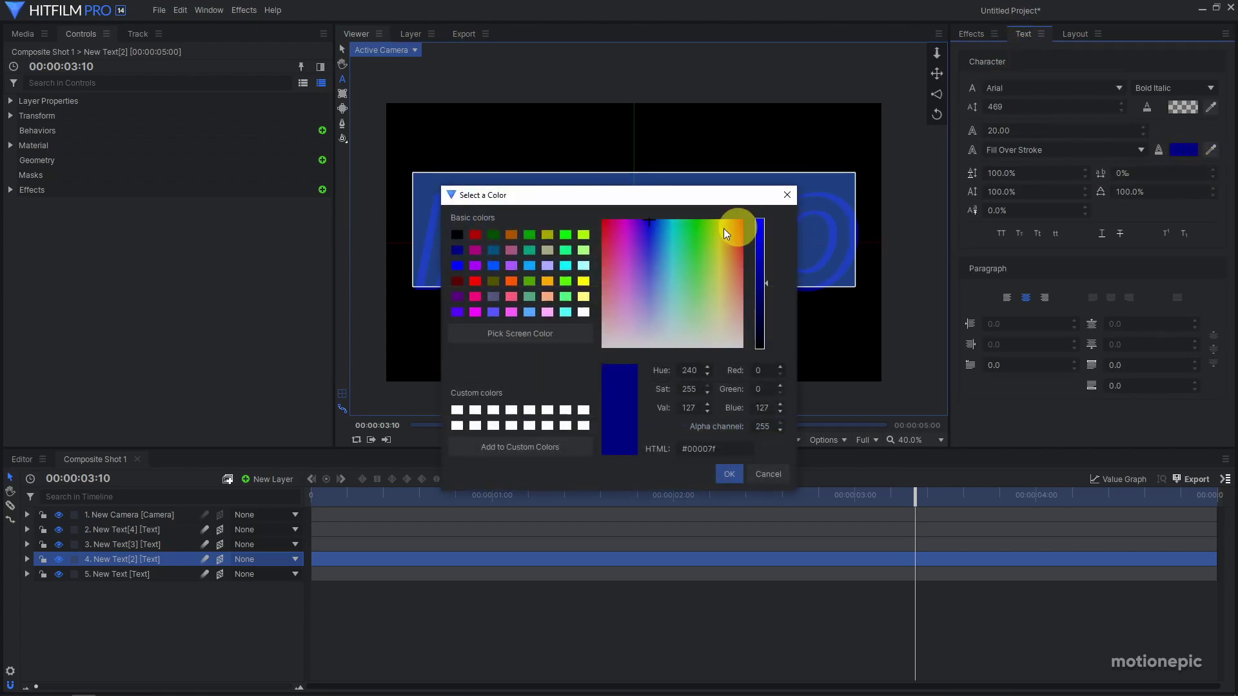
left_click_drag(625, 222, 612, 216)
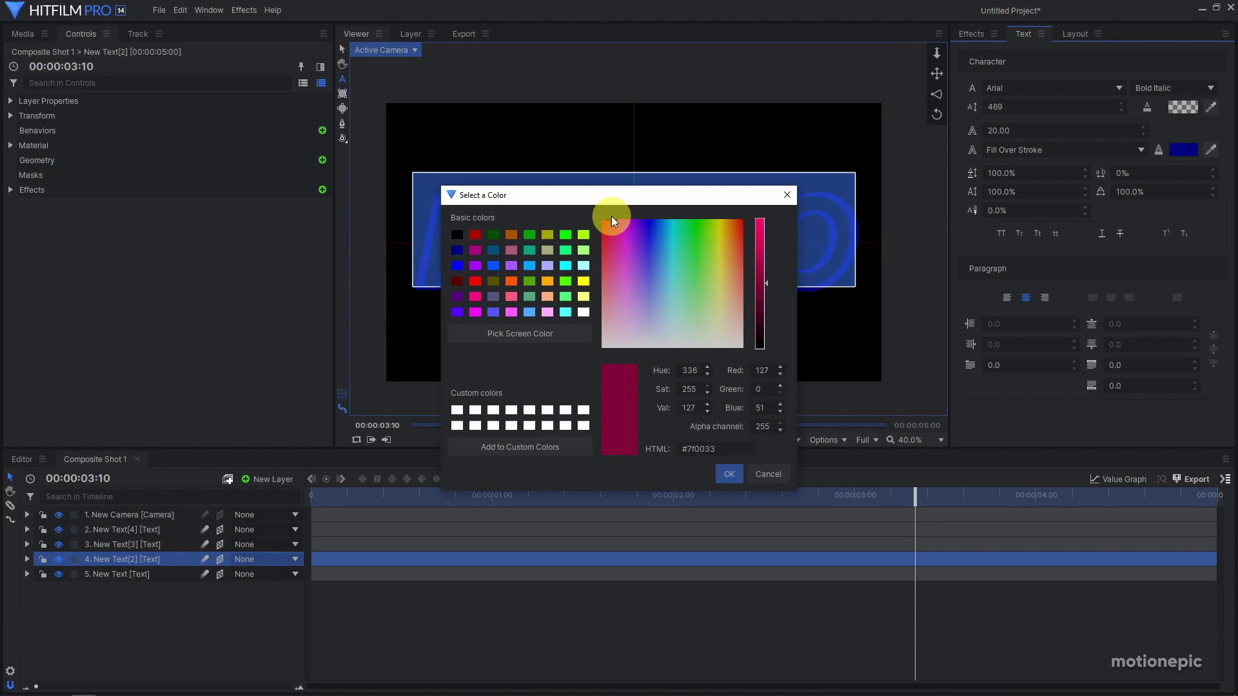
left_click_drag(764, 248, 763, 235)
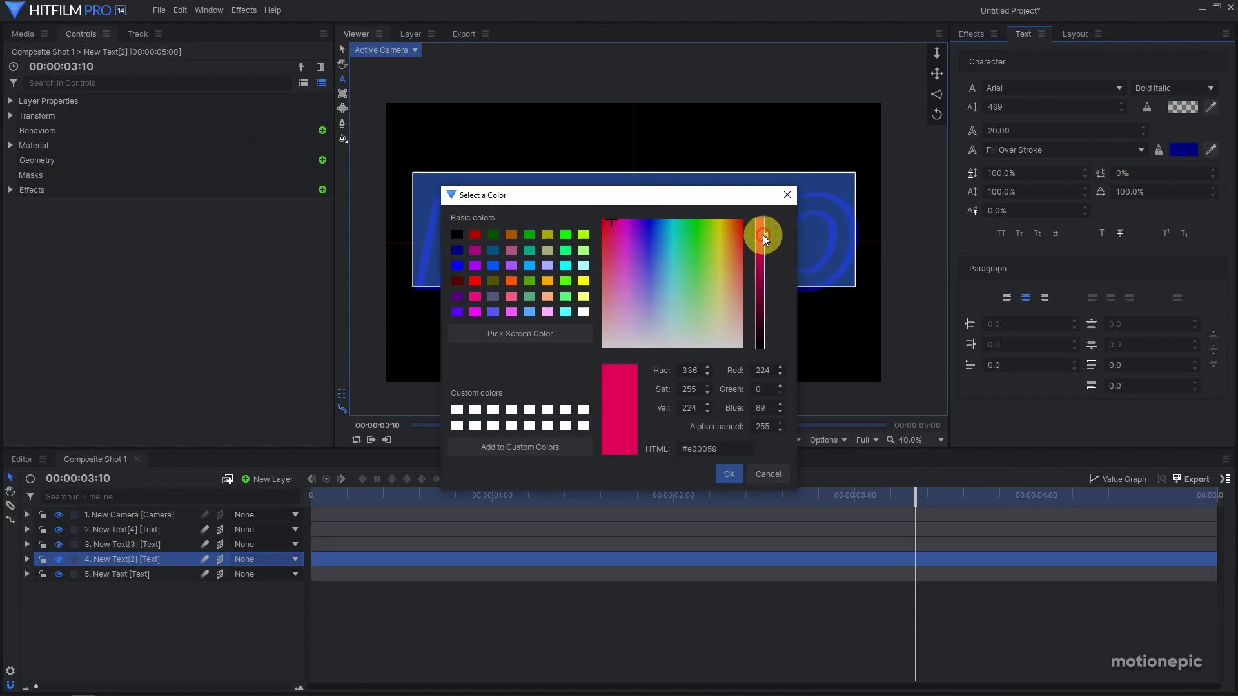
left_click(730, 473)
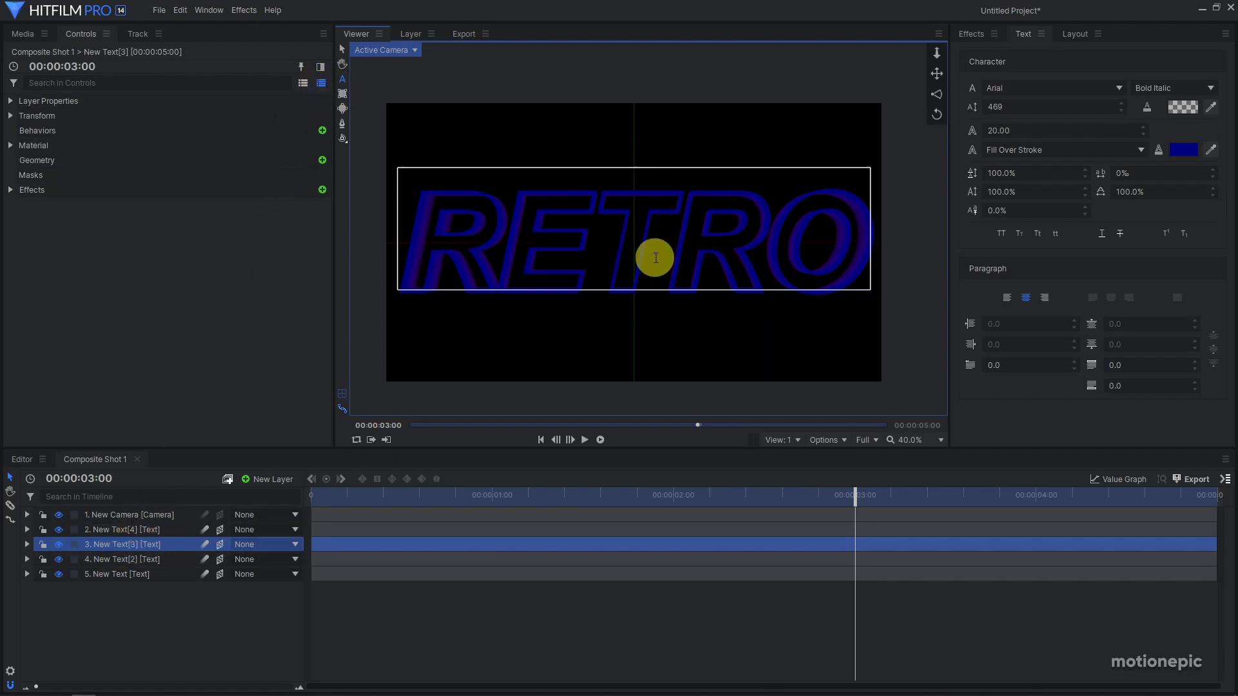
Give the New Text[3] copy's RETRO text a bright green outline
key("ctrl+a")
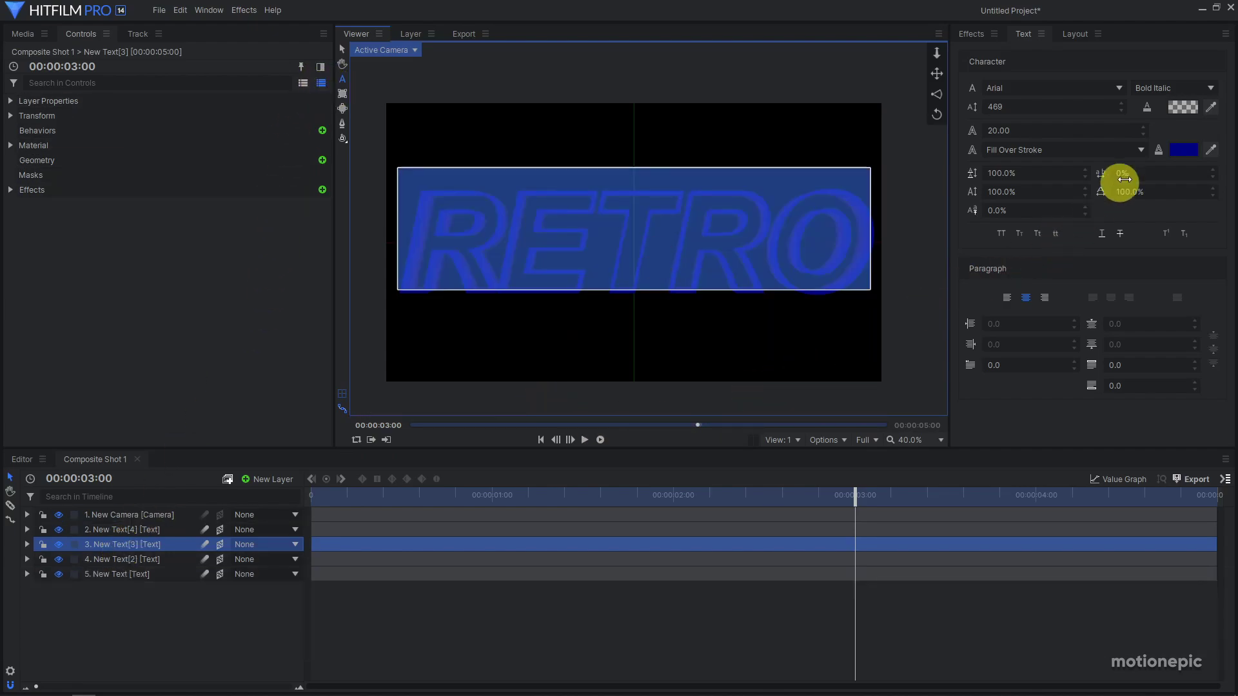
left_click(1186, 148)
left_click(683, 252)
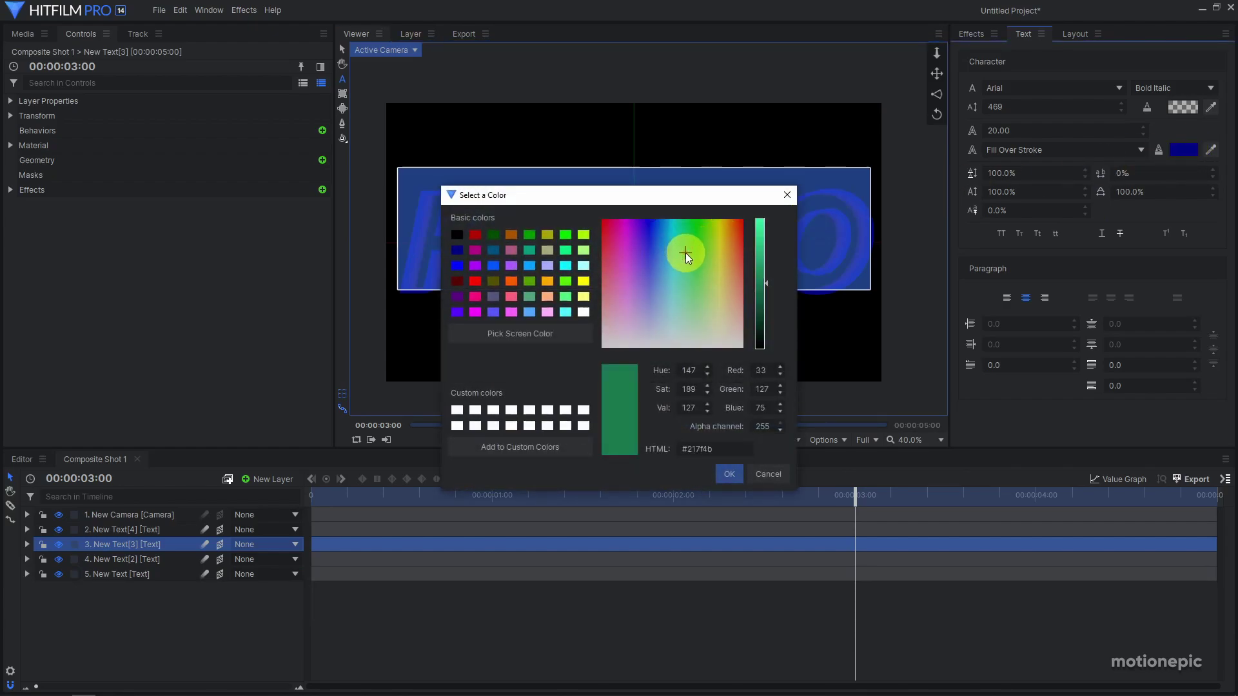
left_click_drag(752, 278, 758, 253)
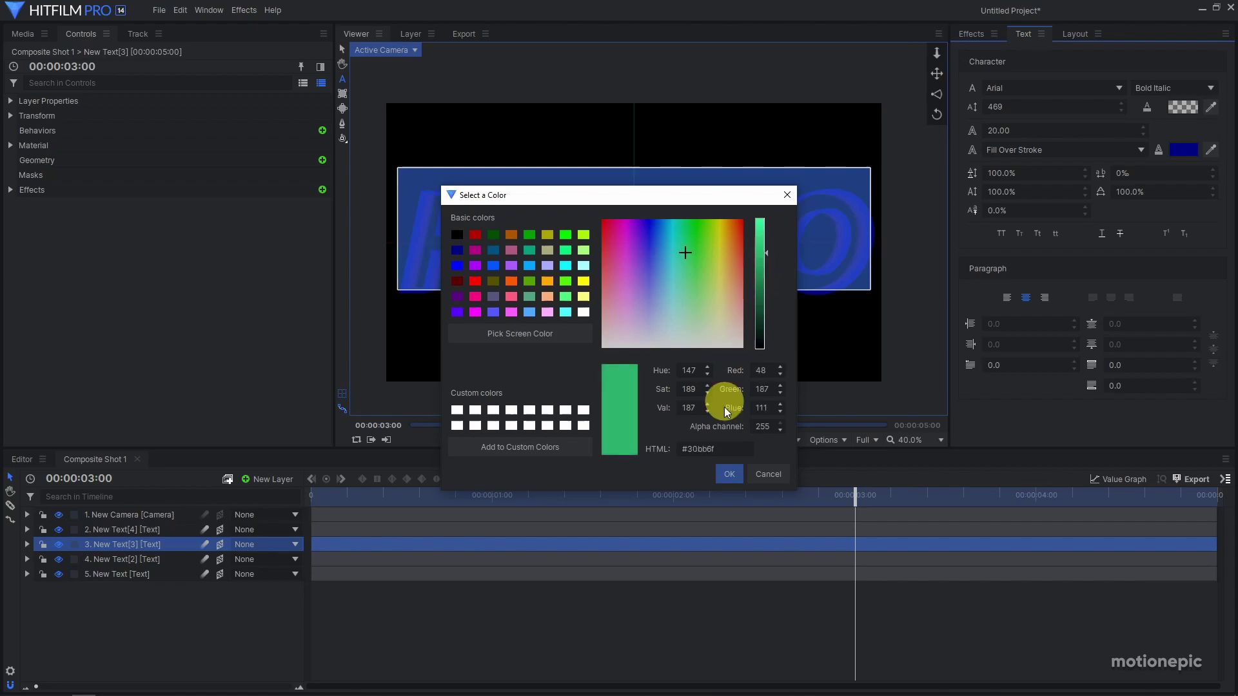
left_click(729, 474)
Give the New Text[4] copy's RETRO text a bright yellow outline (#ffd900)
left_click(126, 530)
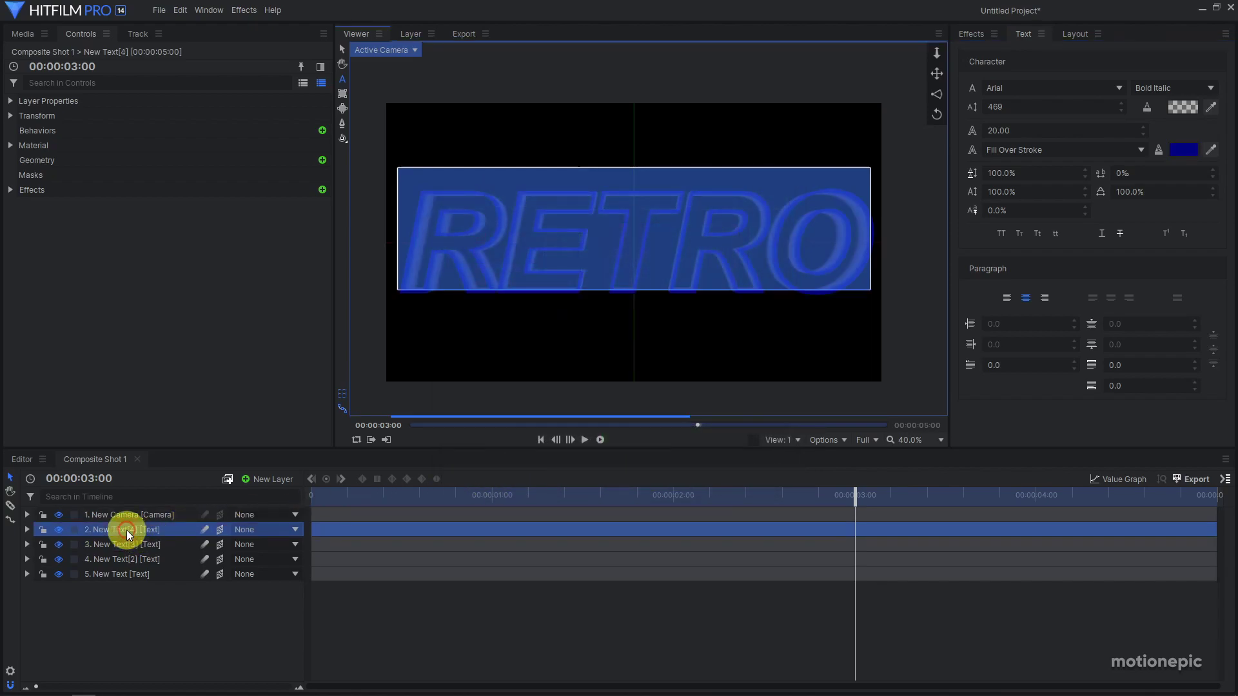
left_click(343, 49)
left_click(342, 78)
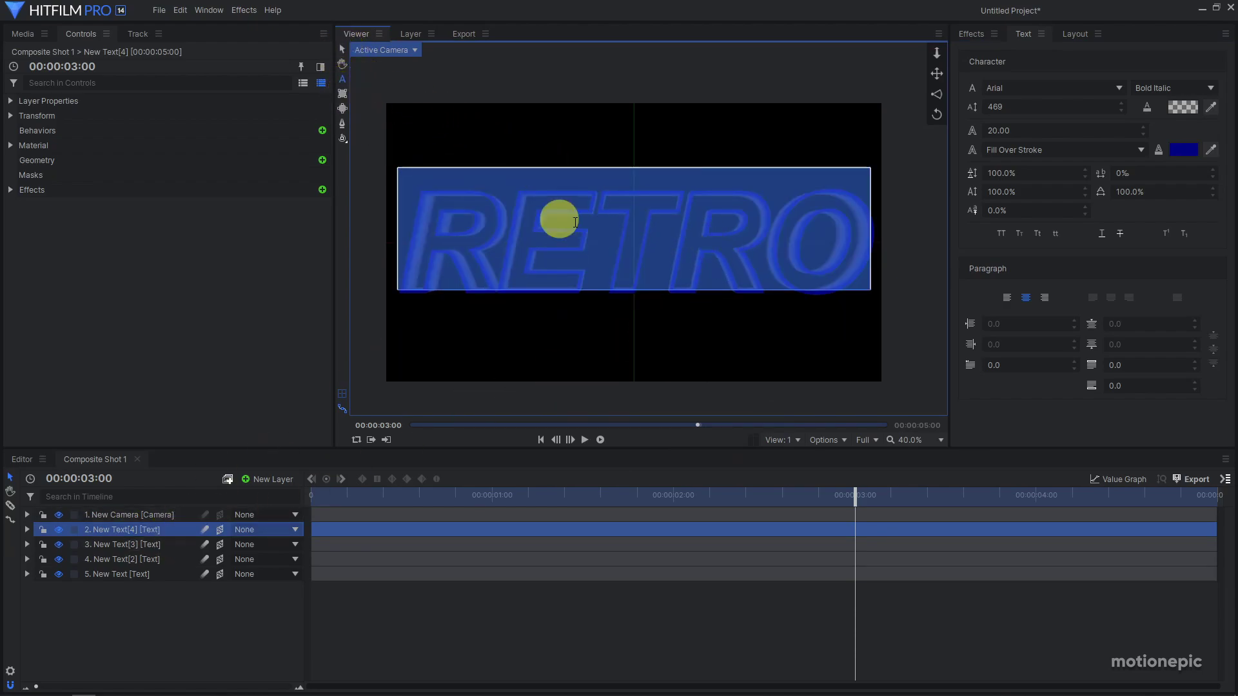
left_click(1181, 150)
left_click(722, 221)
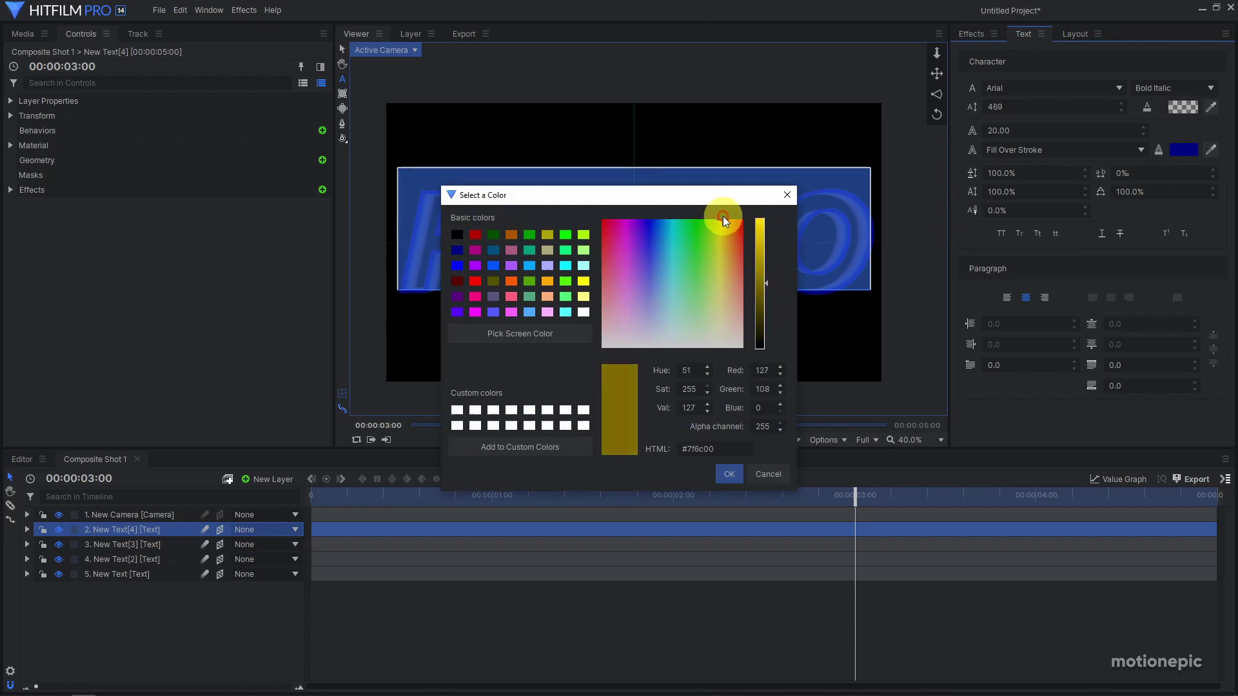
left_click(760, 223)
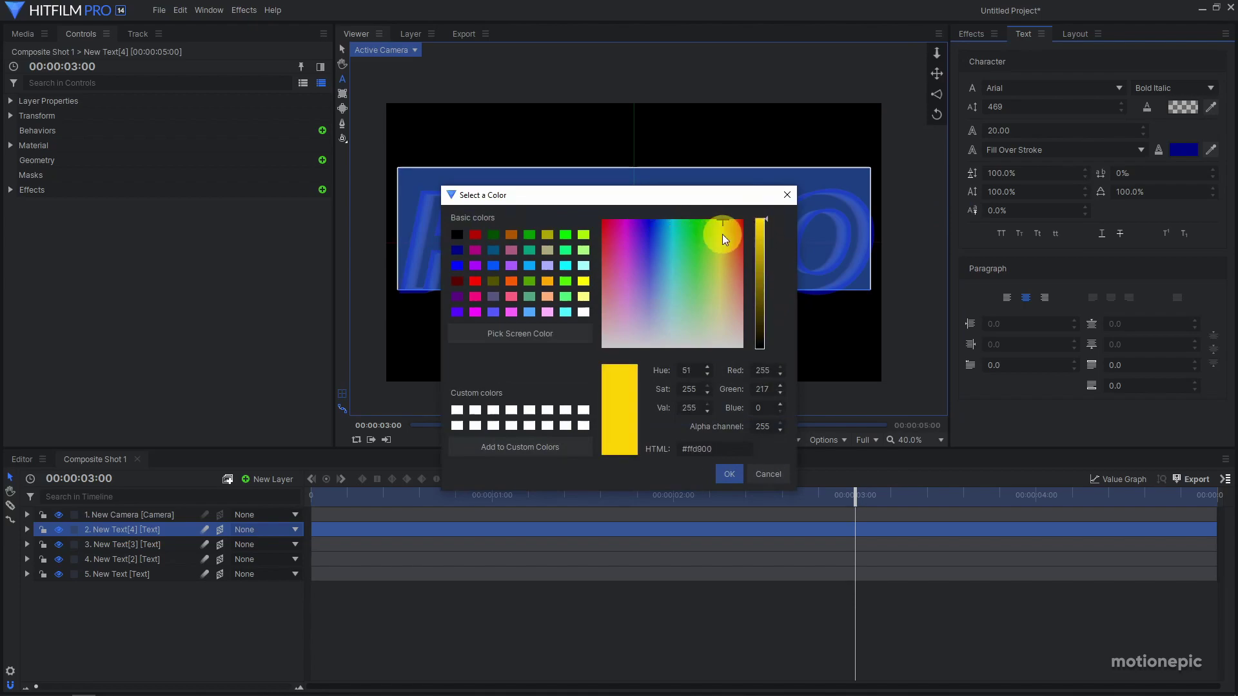
left_click(725, 475)
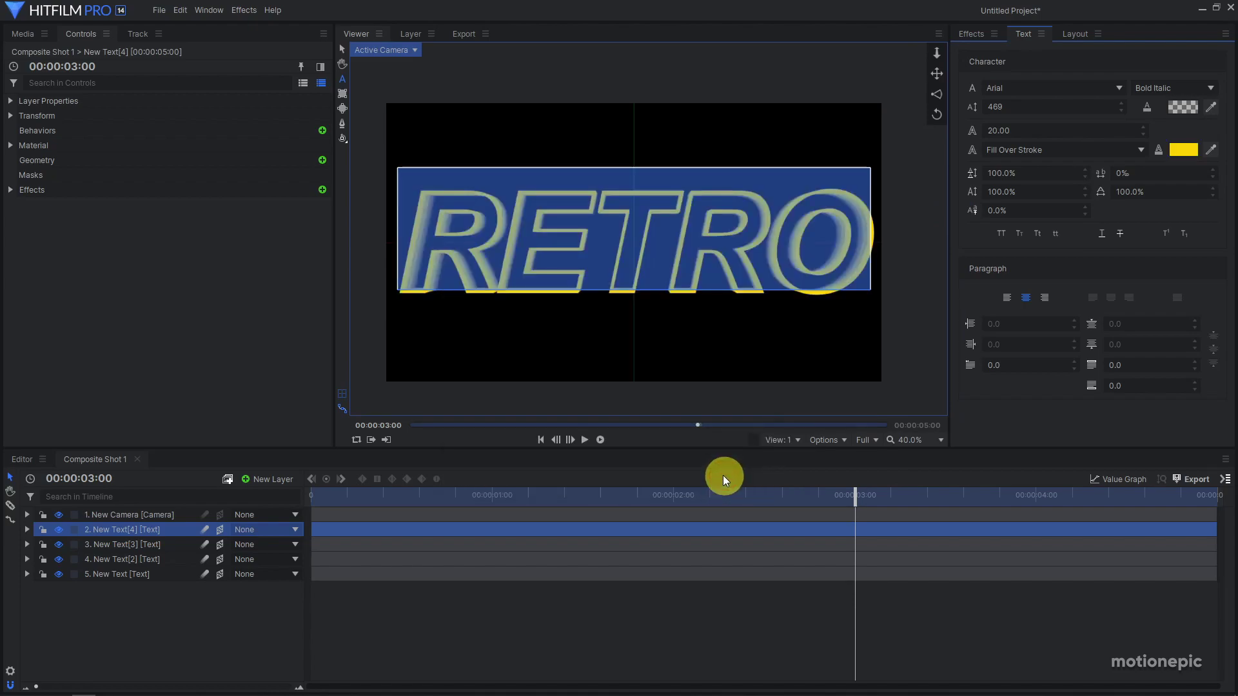
left_click(342, 49)
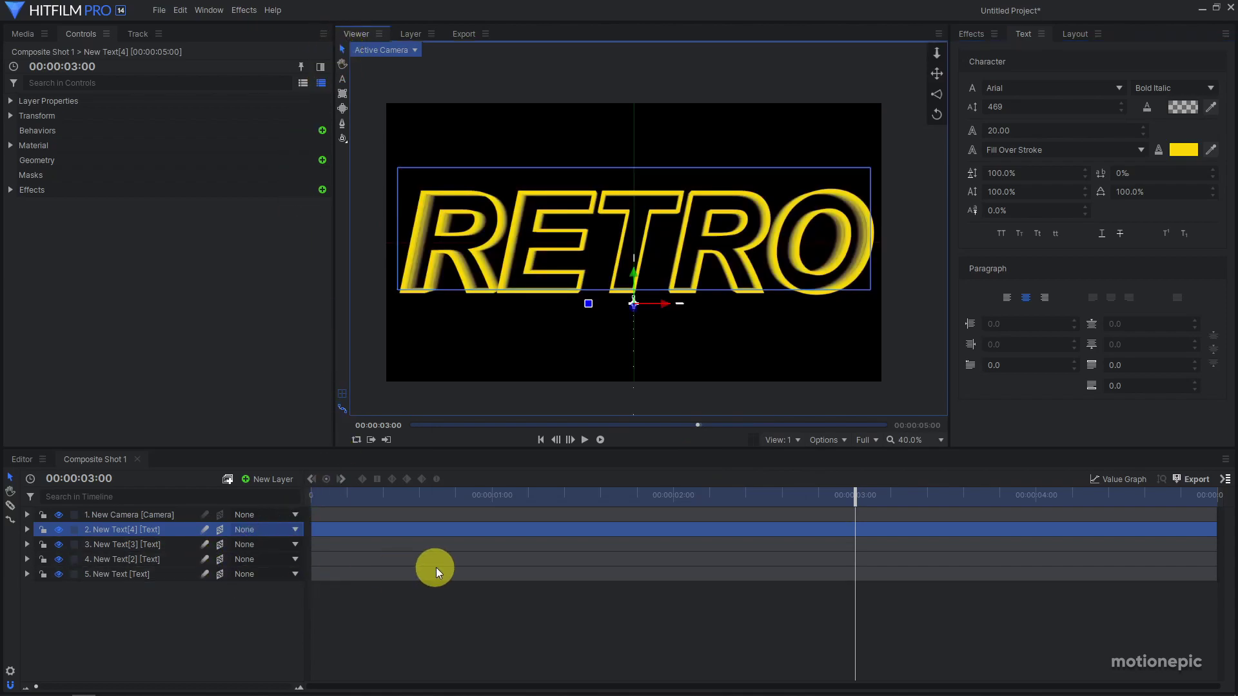
Delay the pink, green and yellow copies' clips by progressively larger offsets
left_click_drag(361, 498, 866, 525)
left_click(124, 560)
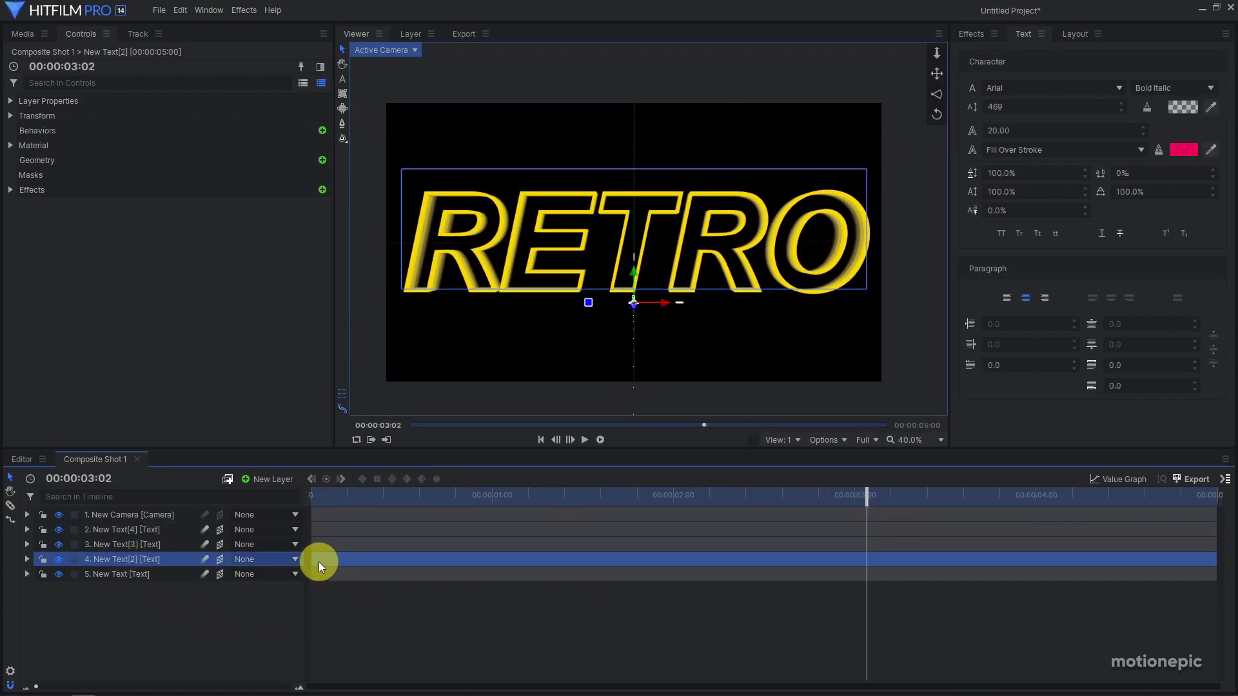
left_click_drag(335, 562, 383, 541)
left_click(324, 545)
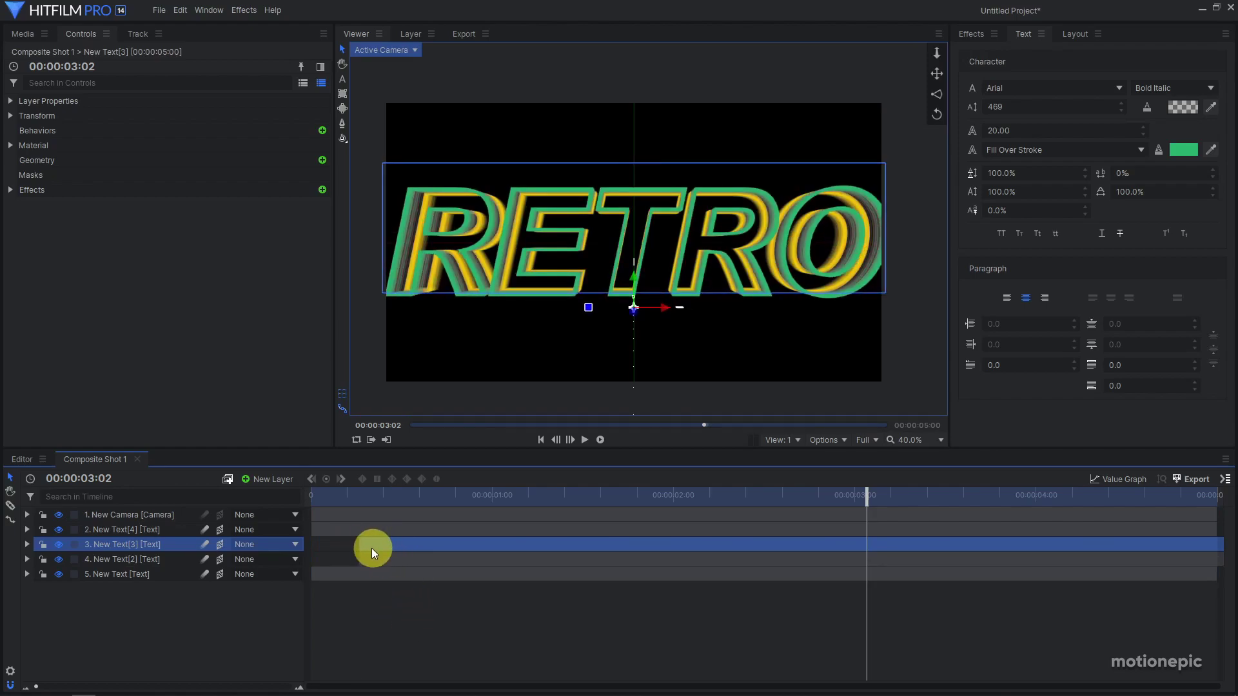
left_click_drag(366, 546, 413, 548)
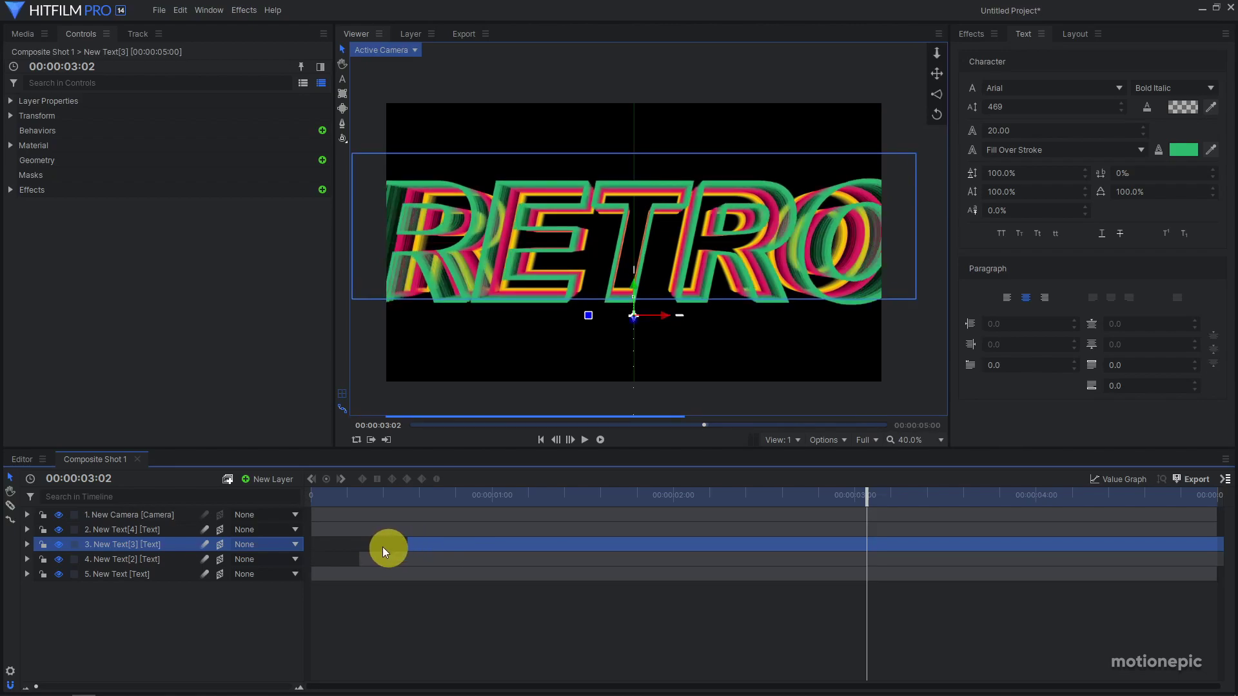
left_click(350, 530)
left_click_drag(336, 530, 475, 531)
Check the stagger at frame 10, then play the animation from the start
left_click(434, 613)
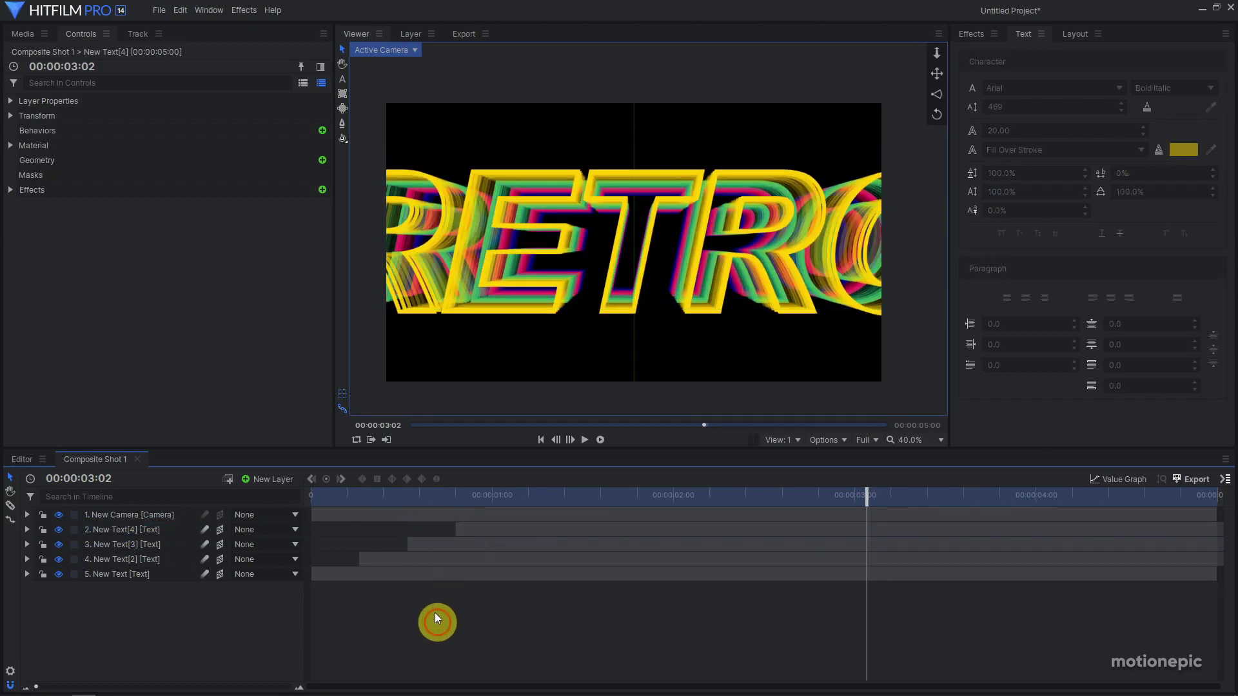
left_click_drag(374, 501, 362, 501)
left_click(541, 439)
left_click(585, 441)
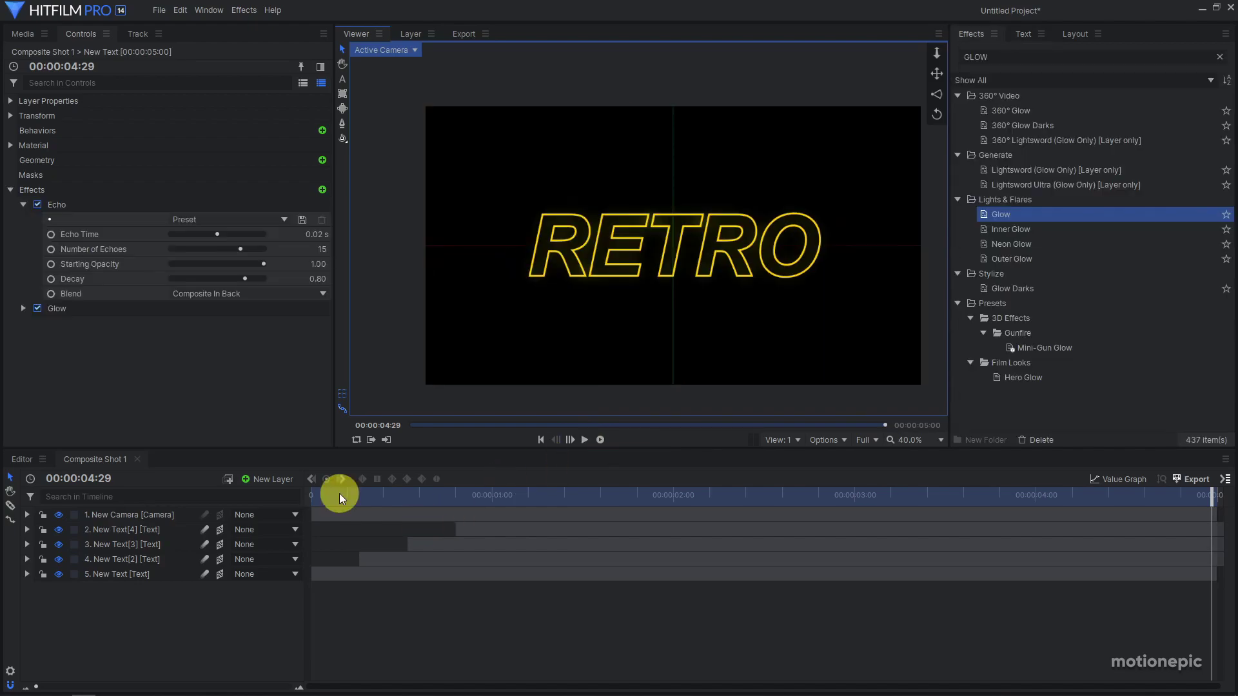
Rewind to 00:00:00:00 and replay the glowing, staggered RETRO animation
left_click_drag(340, 493, 257, 492)
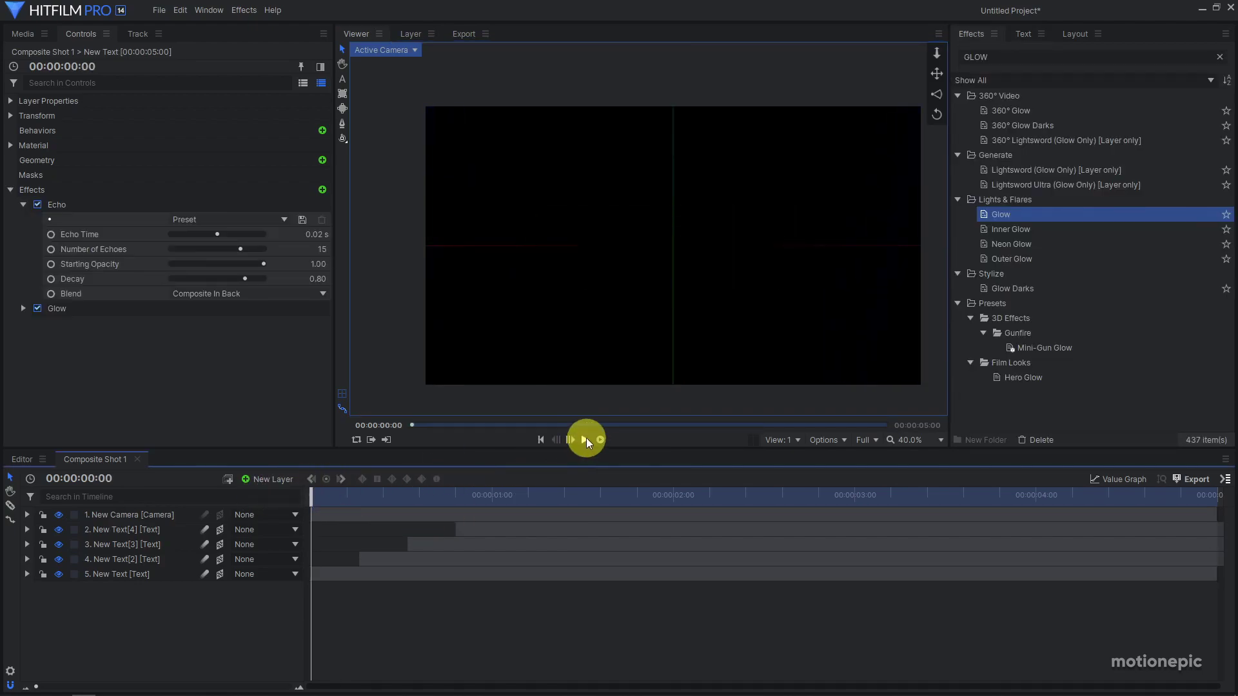
left_click(585, 440)
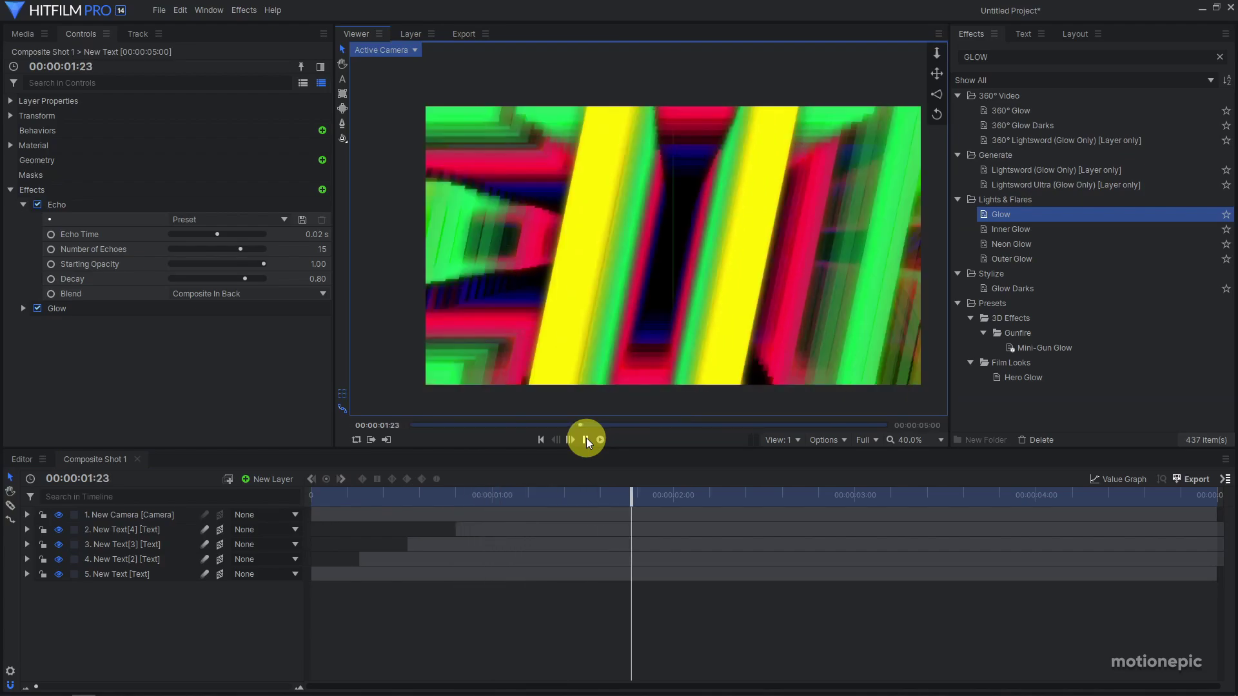